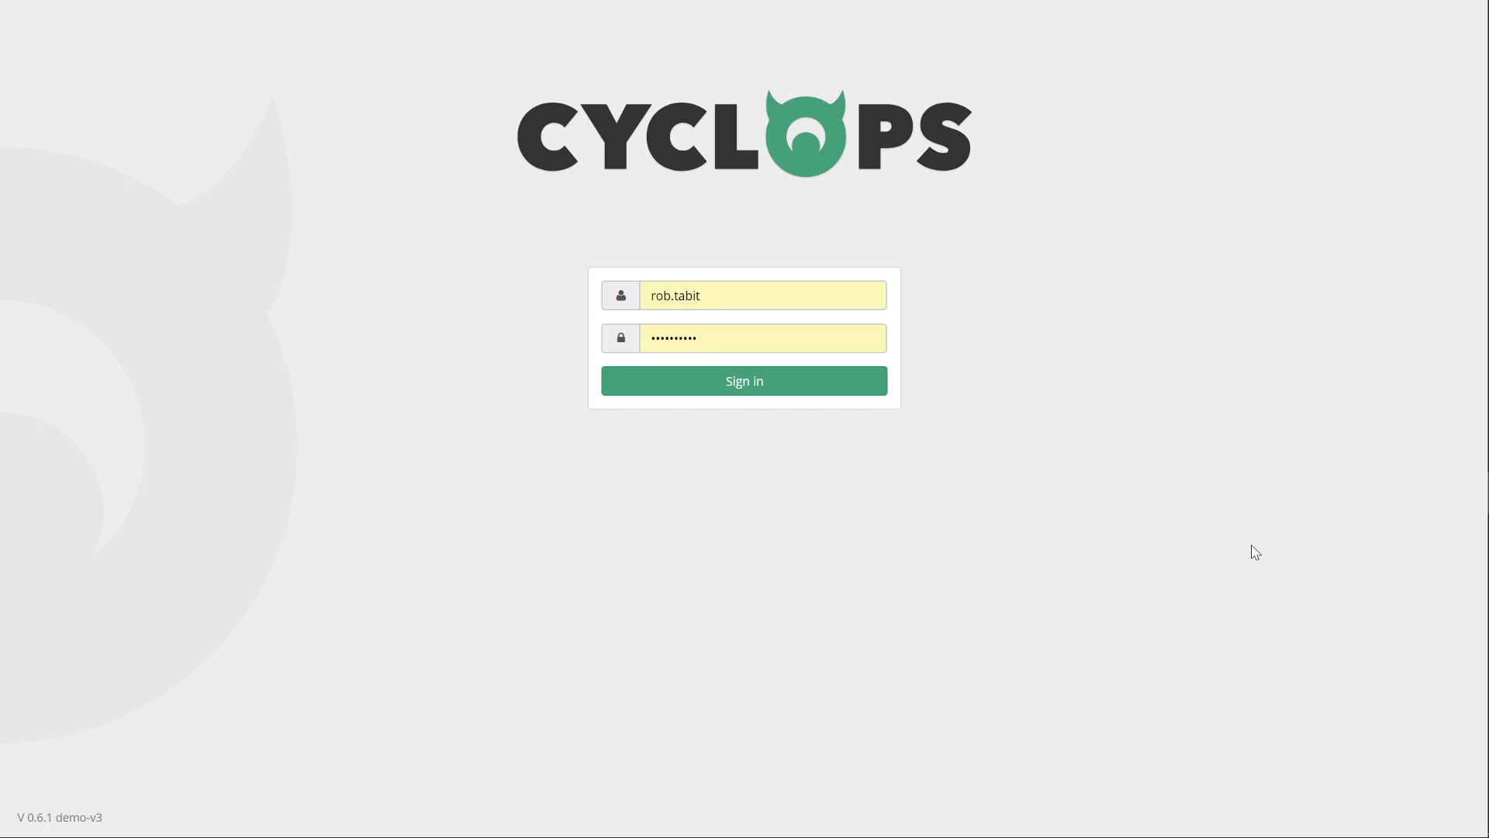
Sign in, scroll the dashboard to Agent Status, and check a Simple Job run's details for Mar 5, 2018.
click(848, 387)
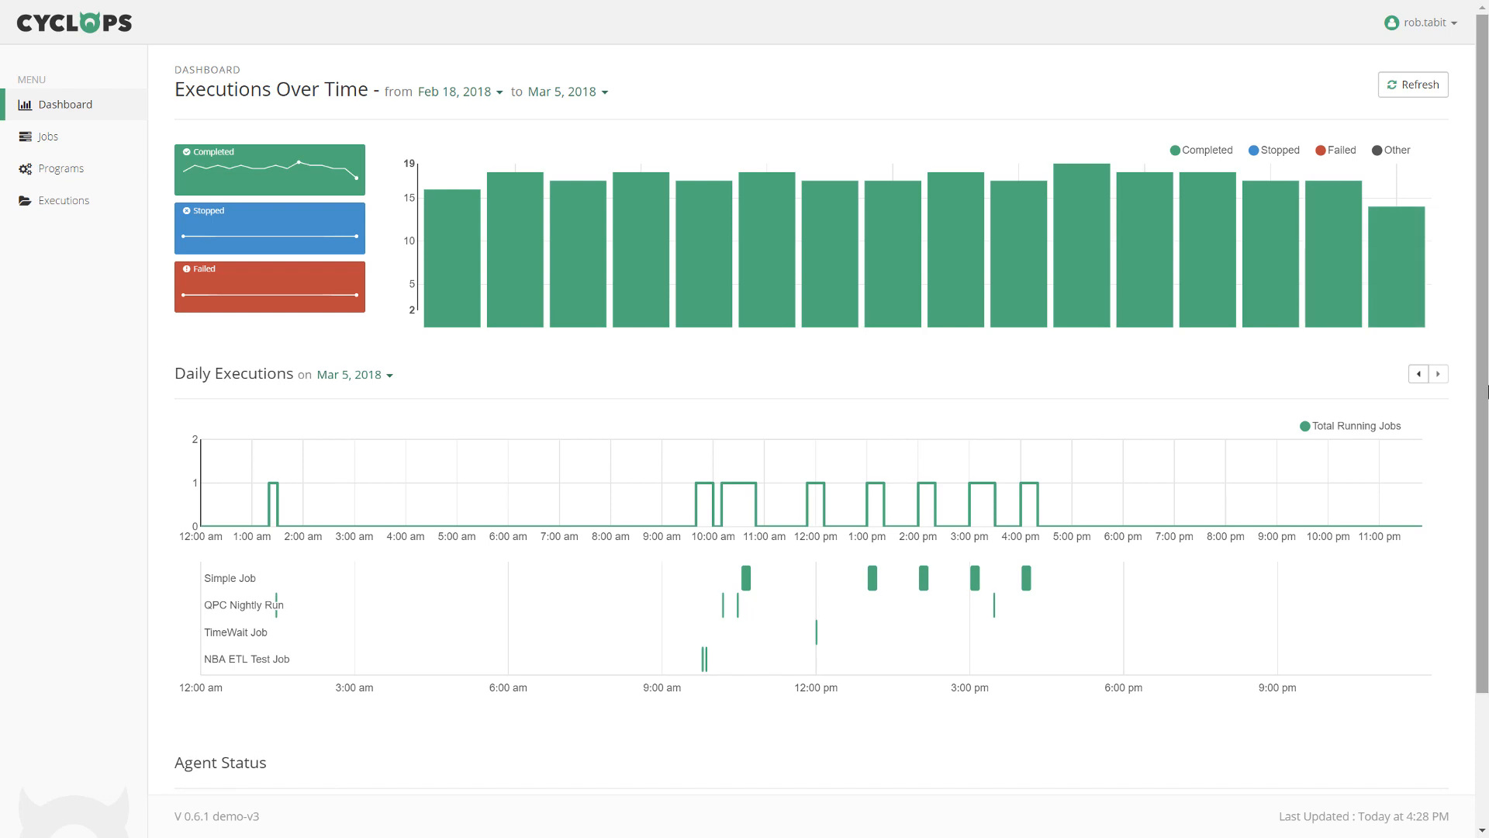
drag(1487, 392, 1487, 593)
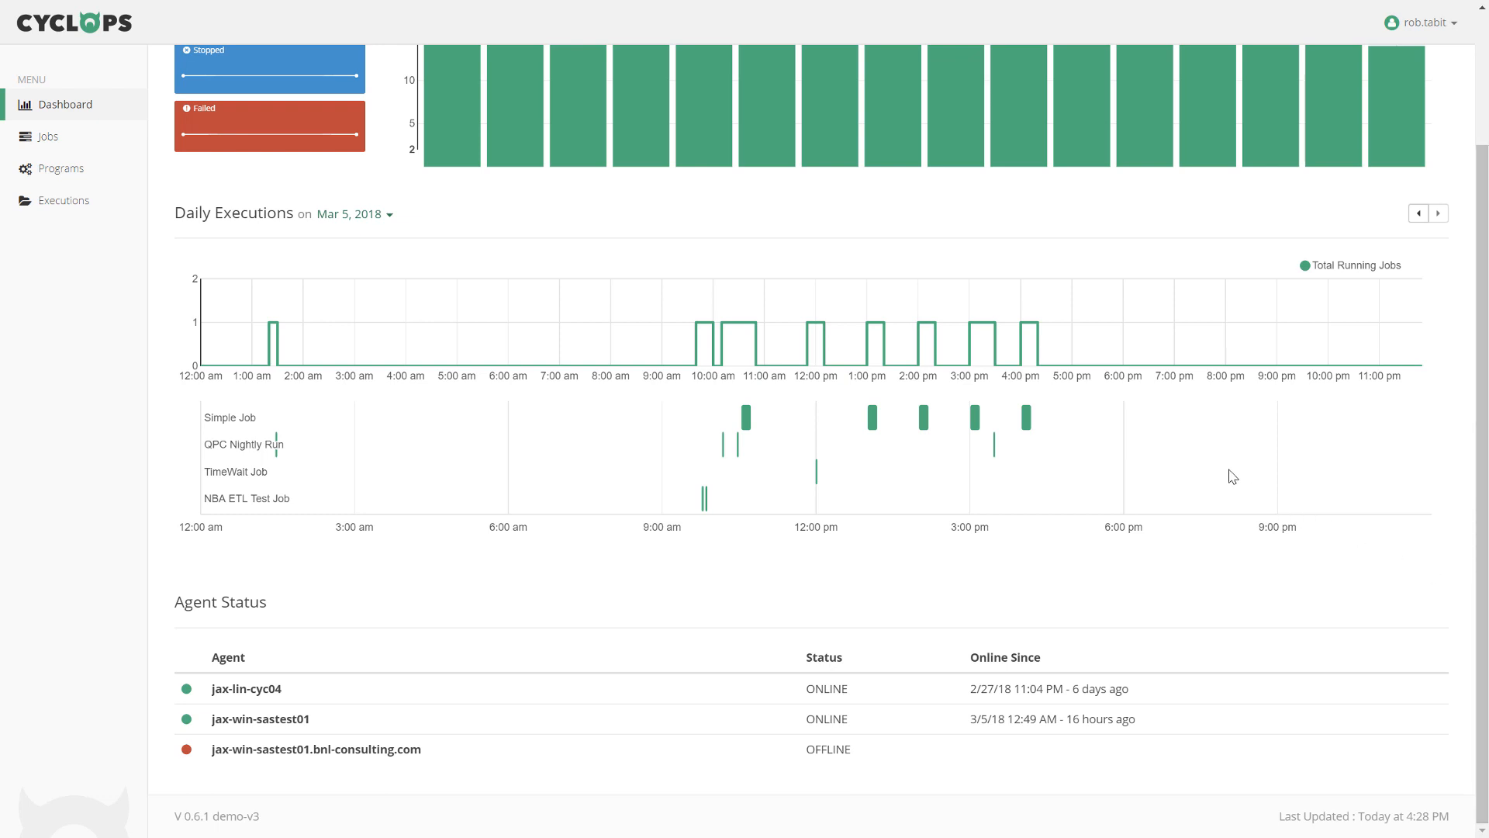
mouse_move(1091, 353)
mouse_move(1037, 342)
mouse_move(1029, 421)
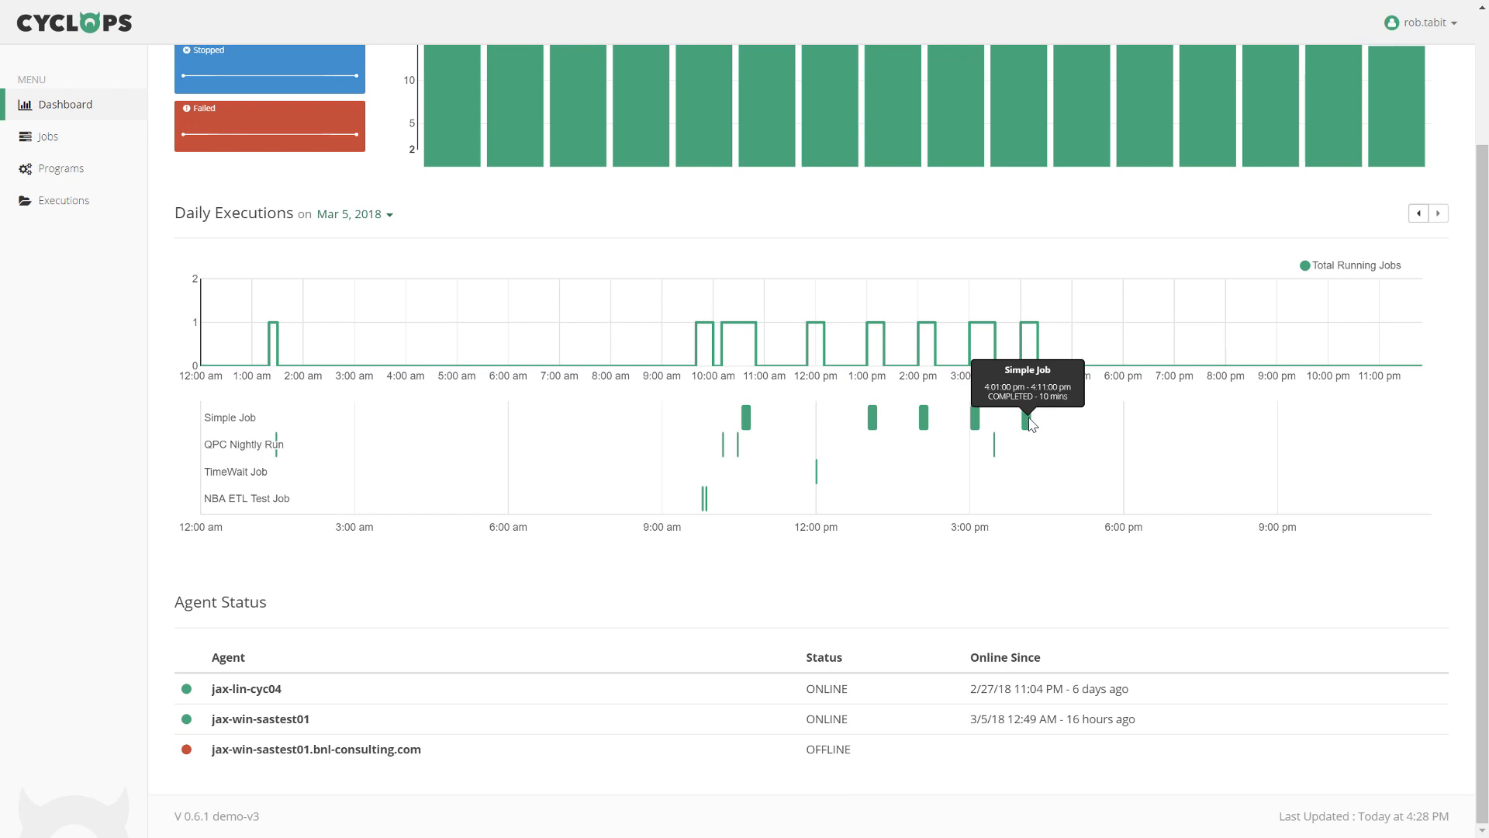
Step the Daily Executions date back from Mar 5 to Mar 1, 2018.
click(1420, 218)
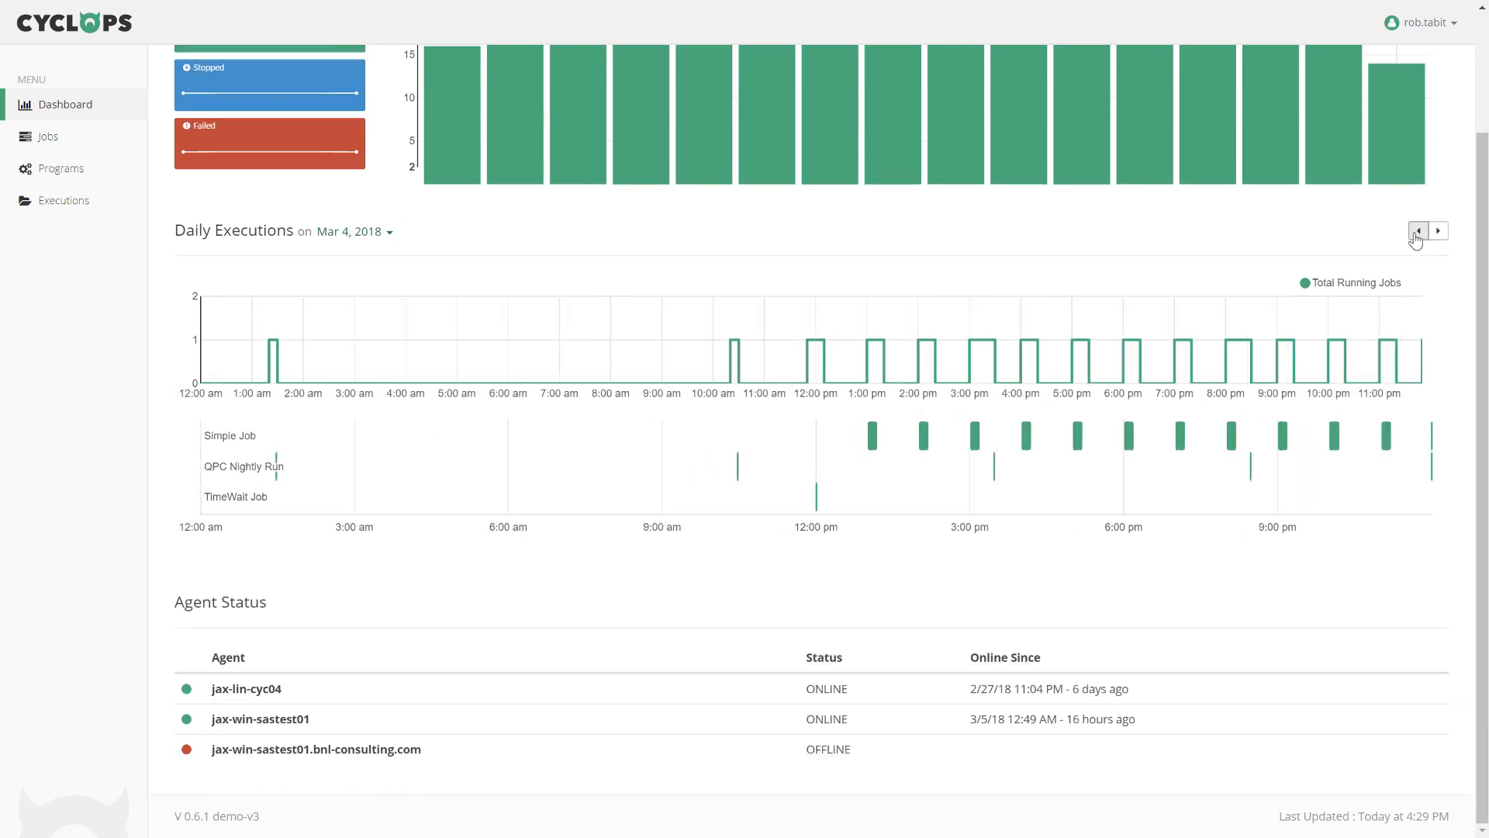
click(1416, 233)
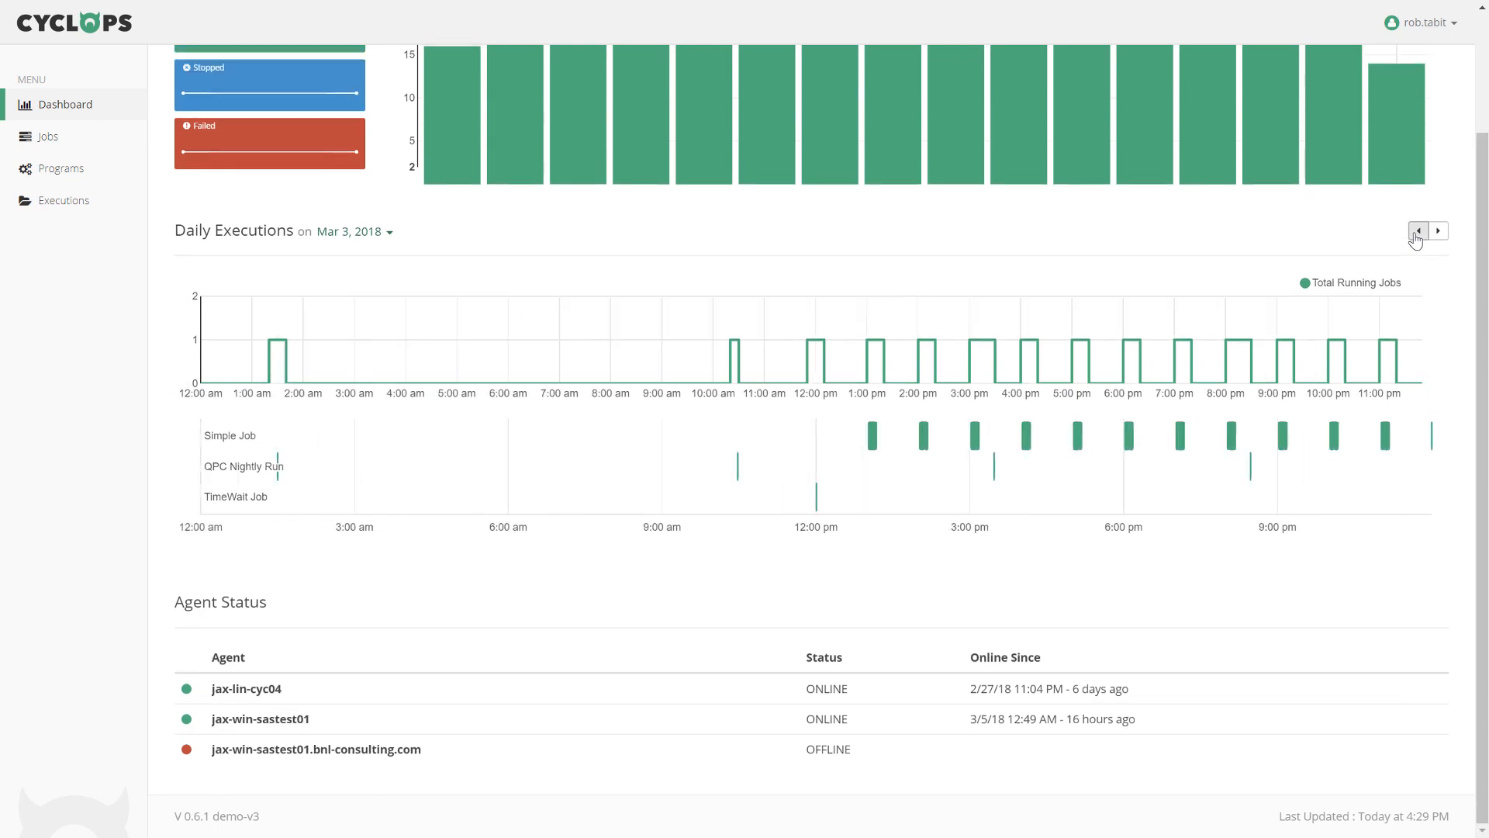
click(1417, 232)
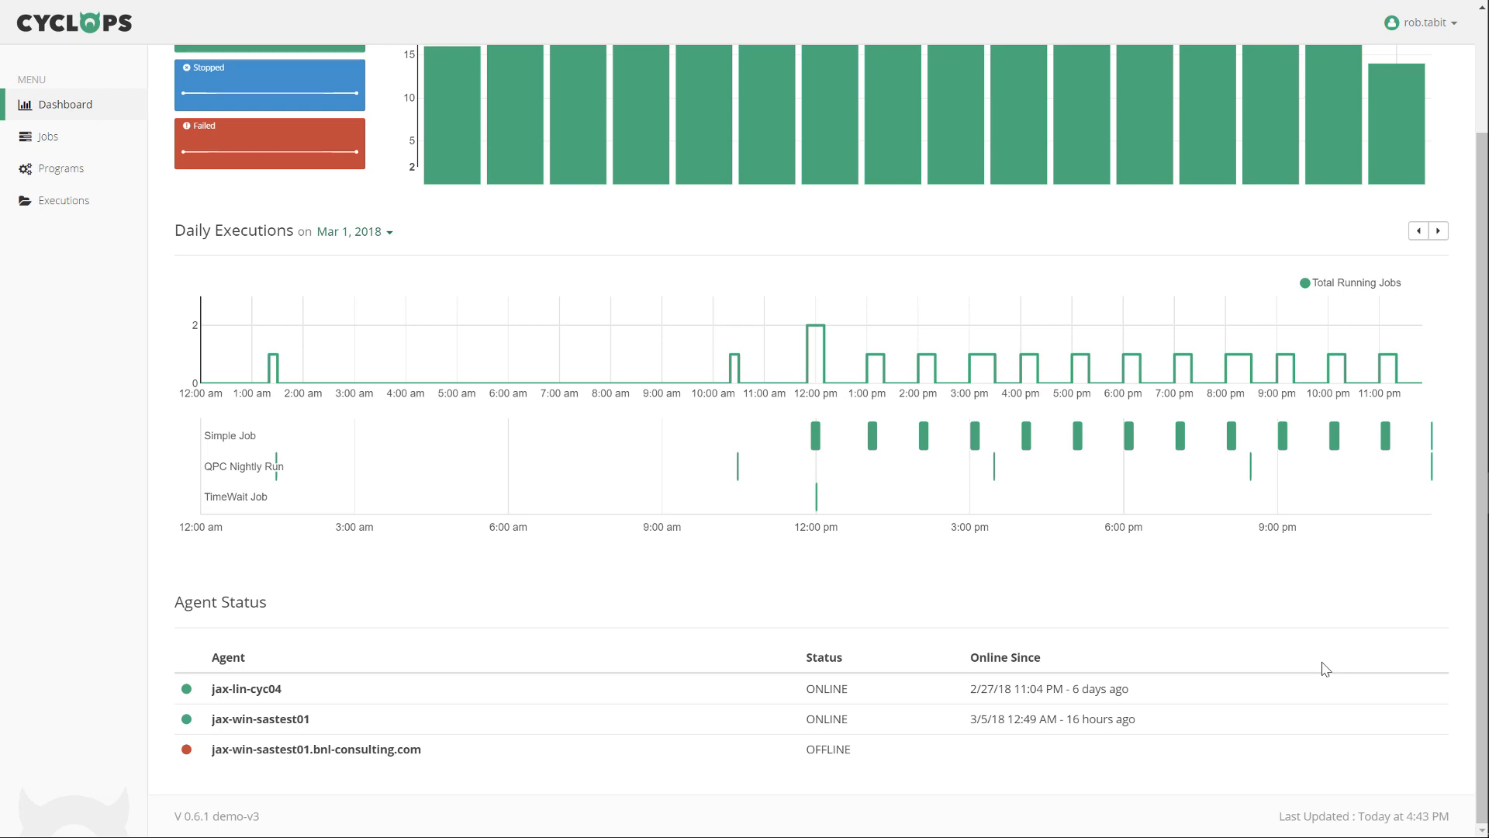
Filter the Programs list for 'NBA' and open NBA Load Nightly Updates.
click(62, 172)
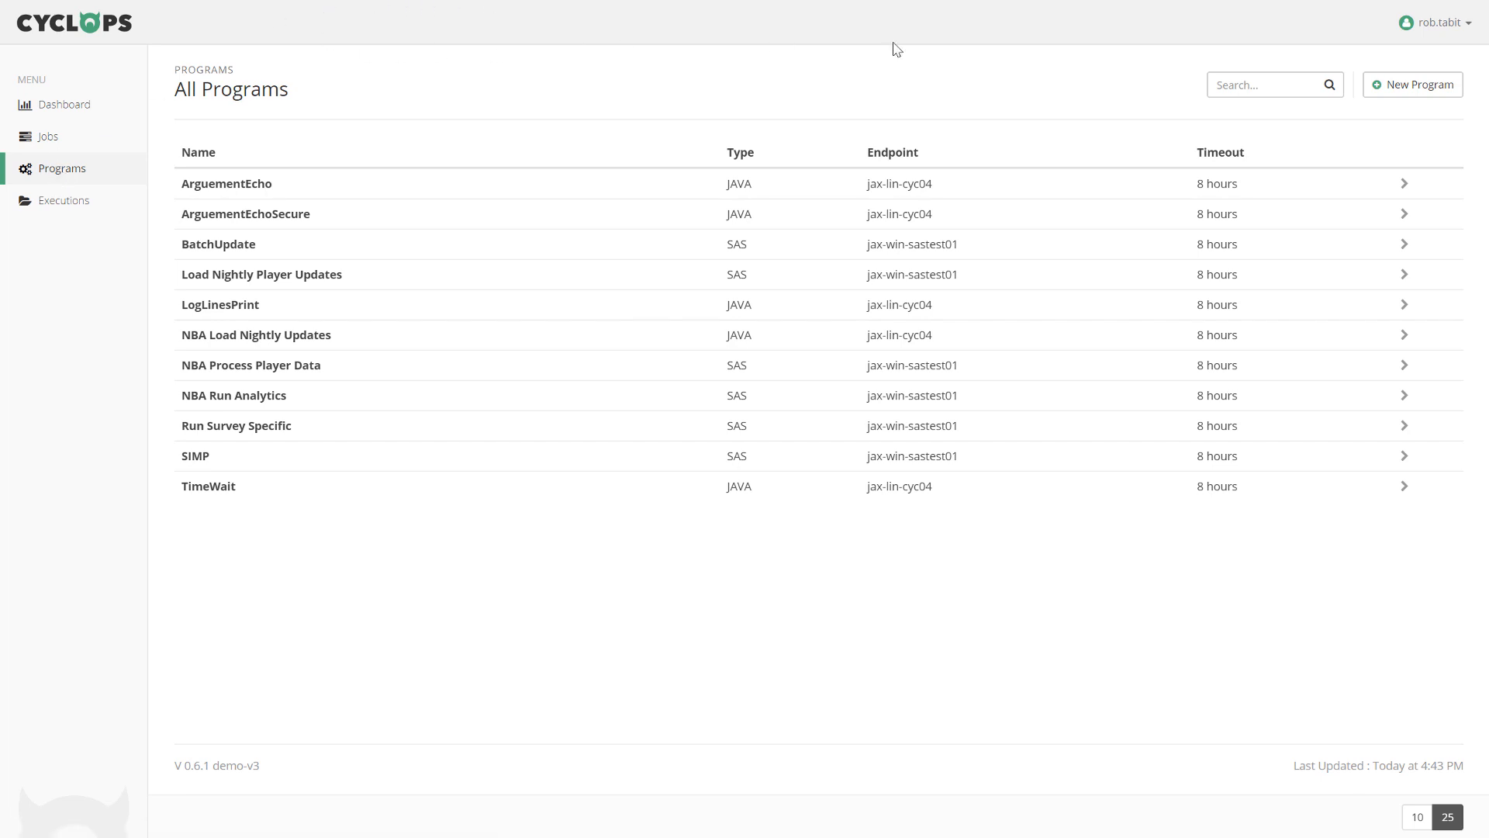
click(1249, 92)
text(NBA)
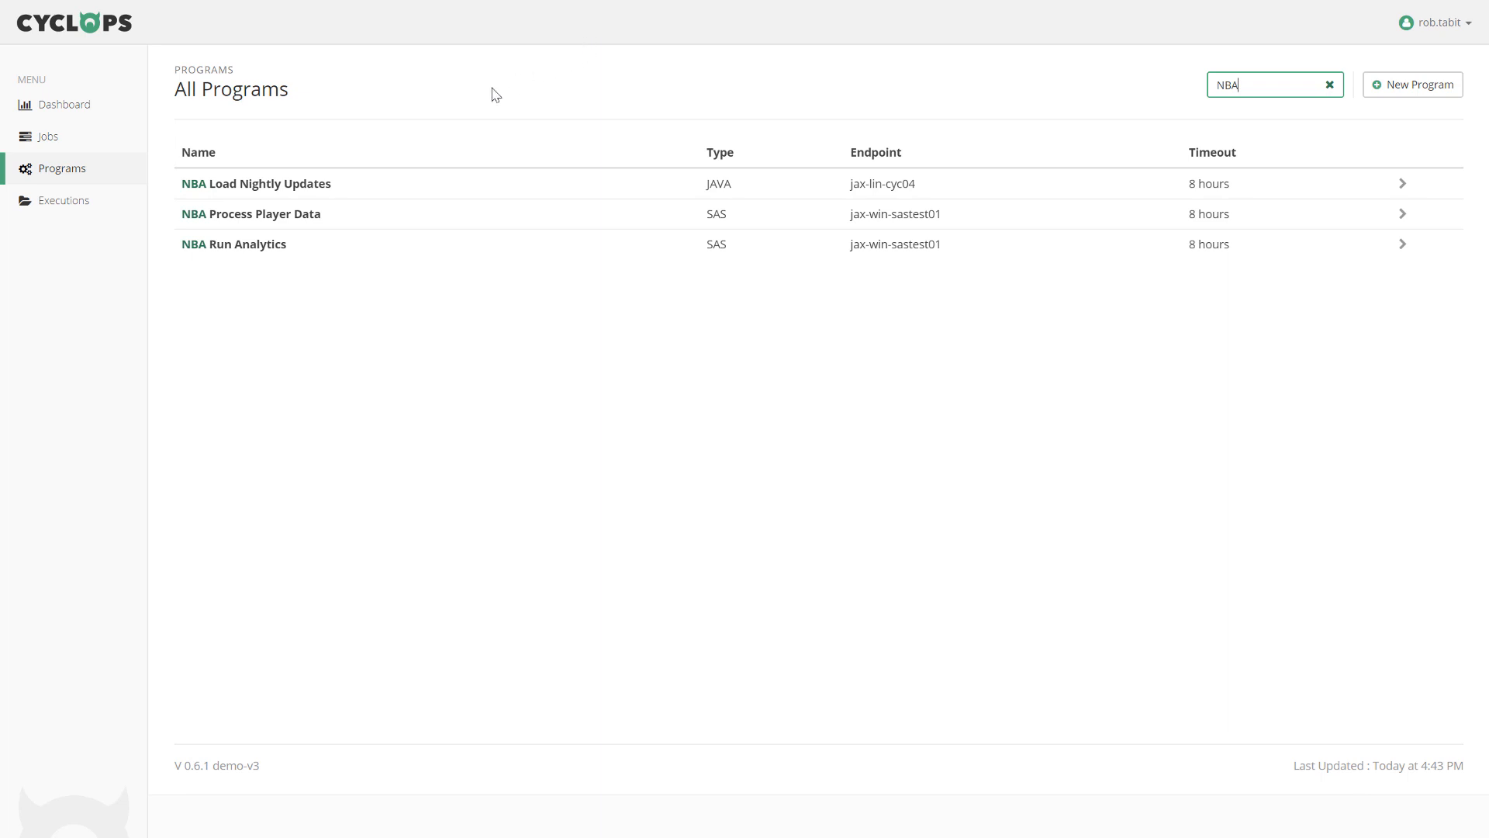
click(310, 184)
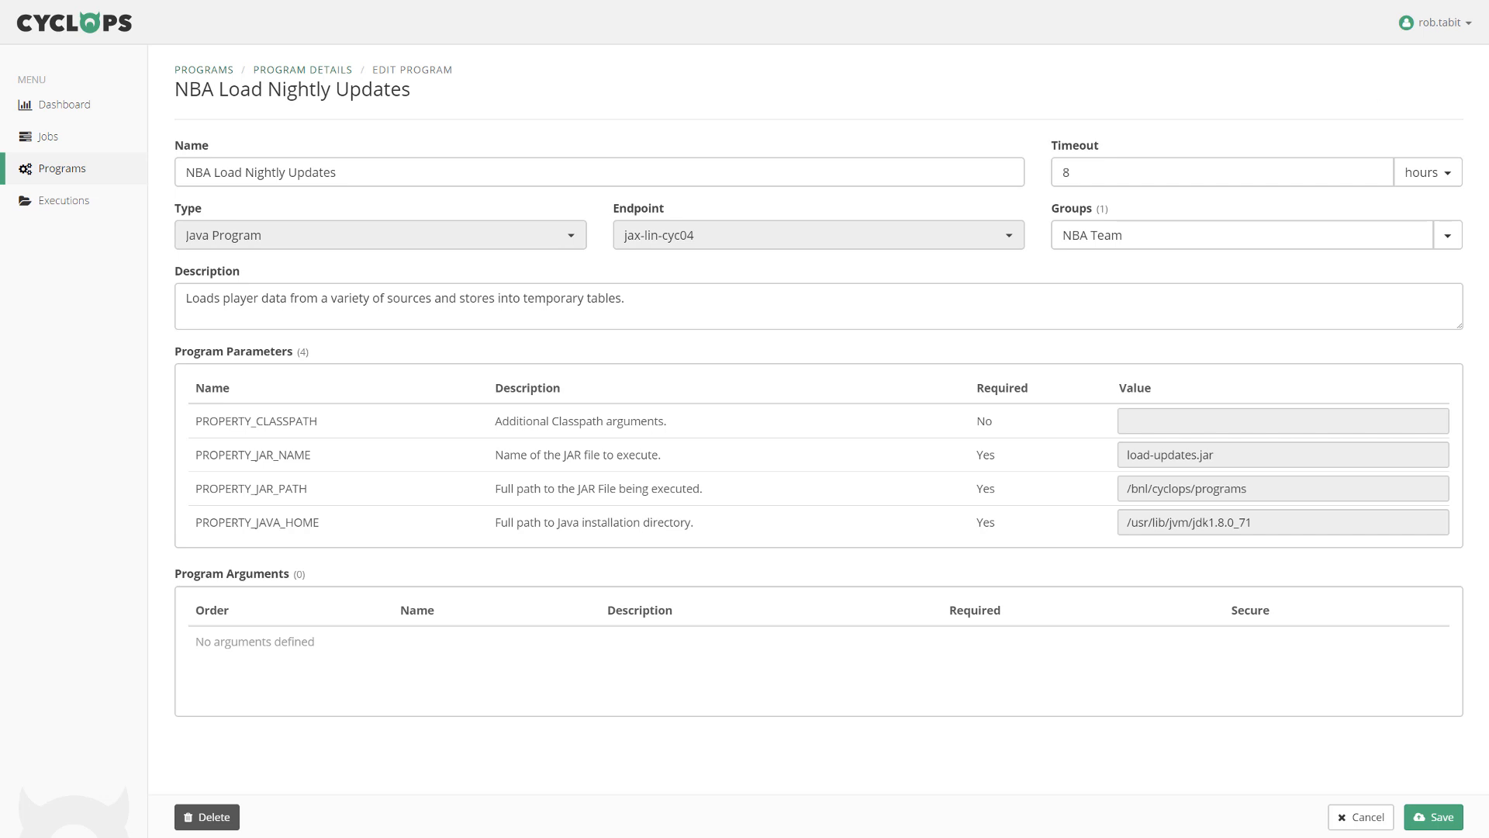
Check the program's groups show NBA Team, then close the list without changes.
click(1446, 245)
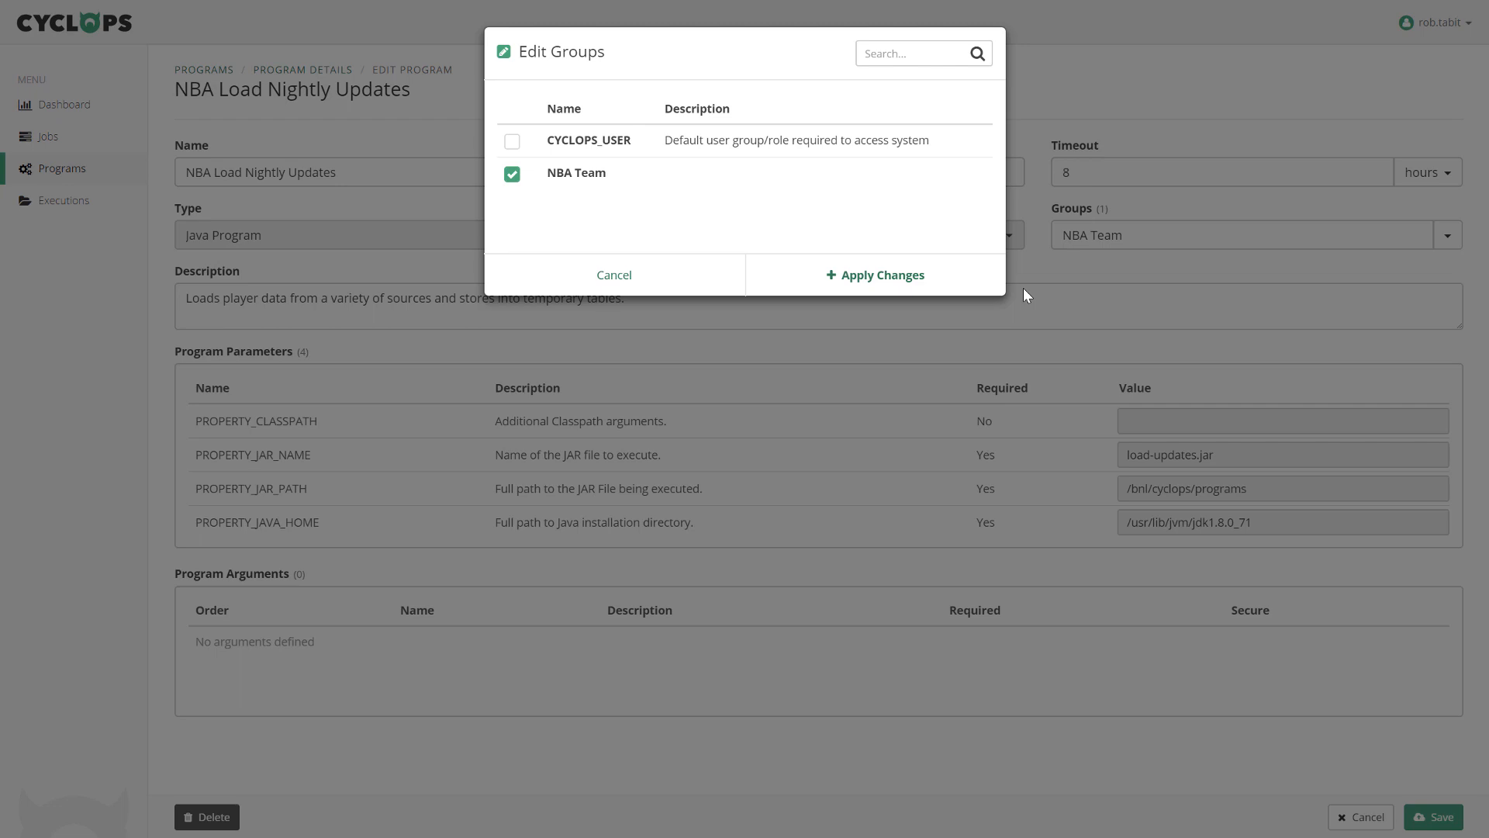
click(1023, 288)
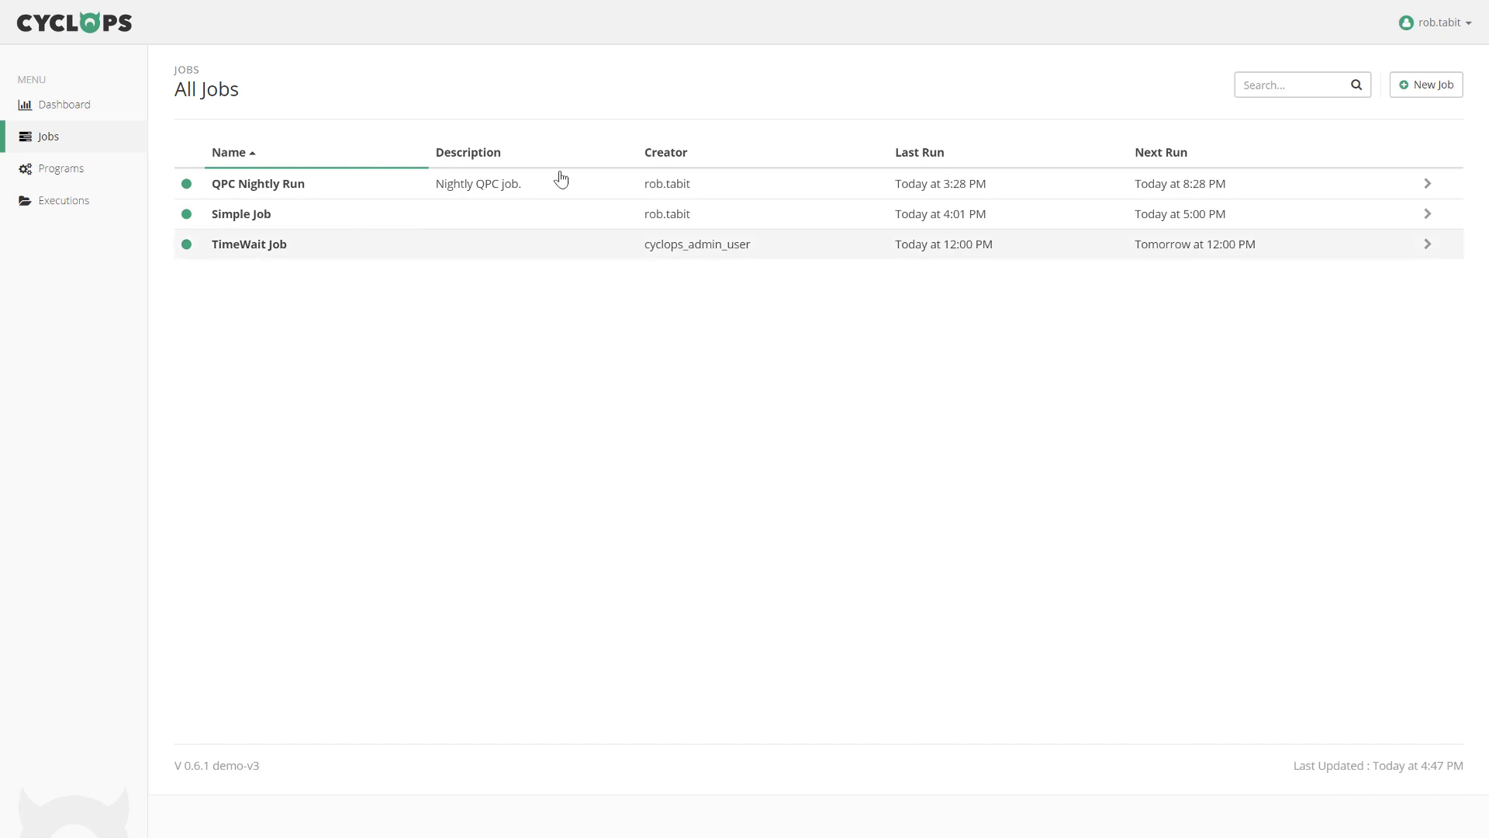
Create a new job named 'NBA ETL TEST 3' and enter the notification e-mail address.
click(1411, 93)
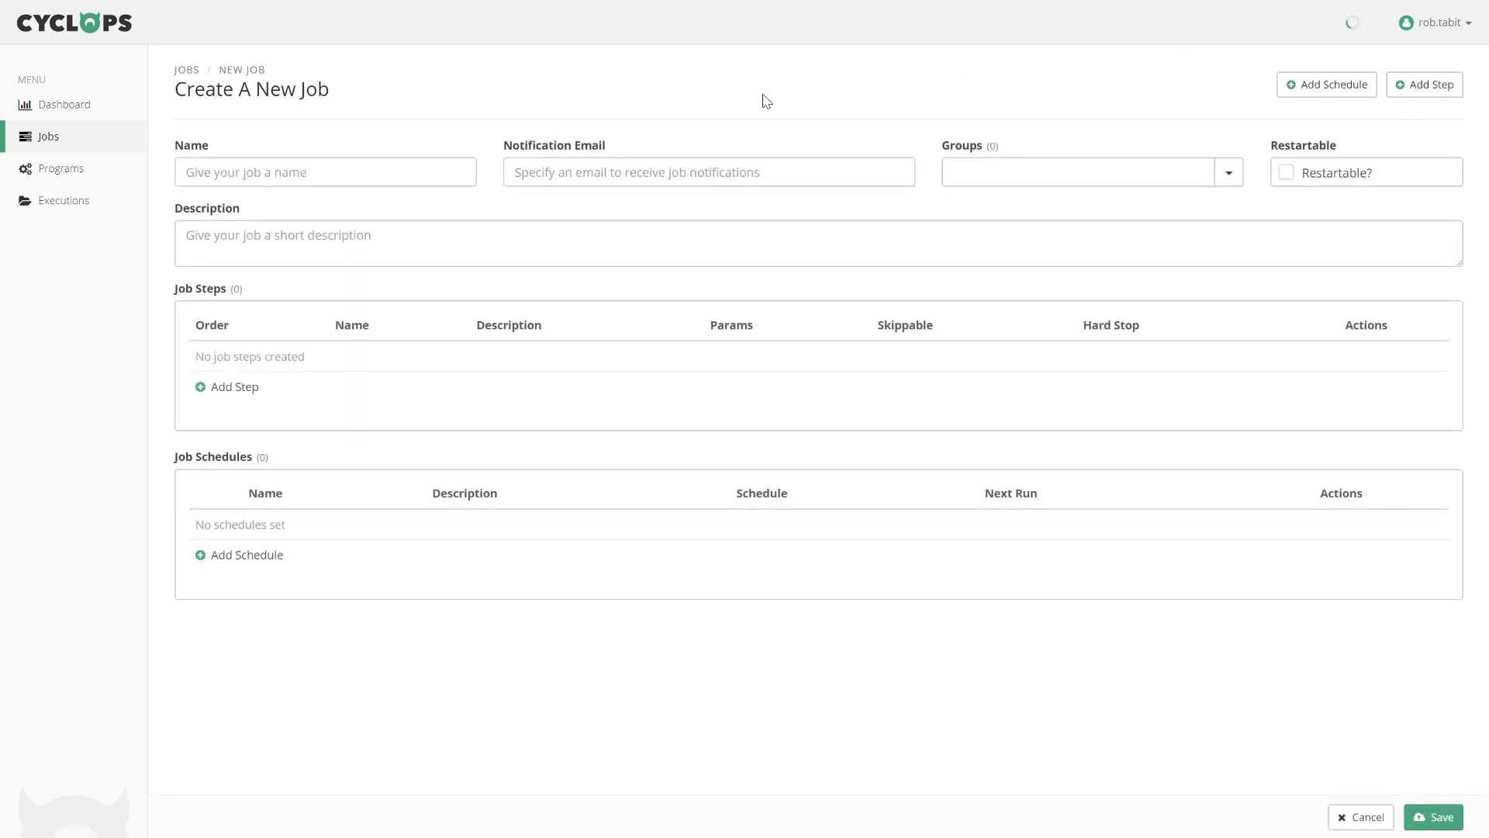
click(430, 171)
text(NBA ETL TEST 3)
click(578, 177)
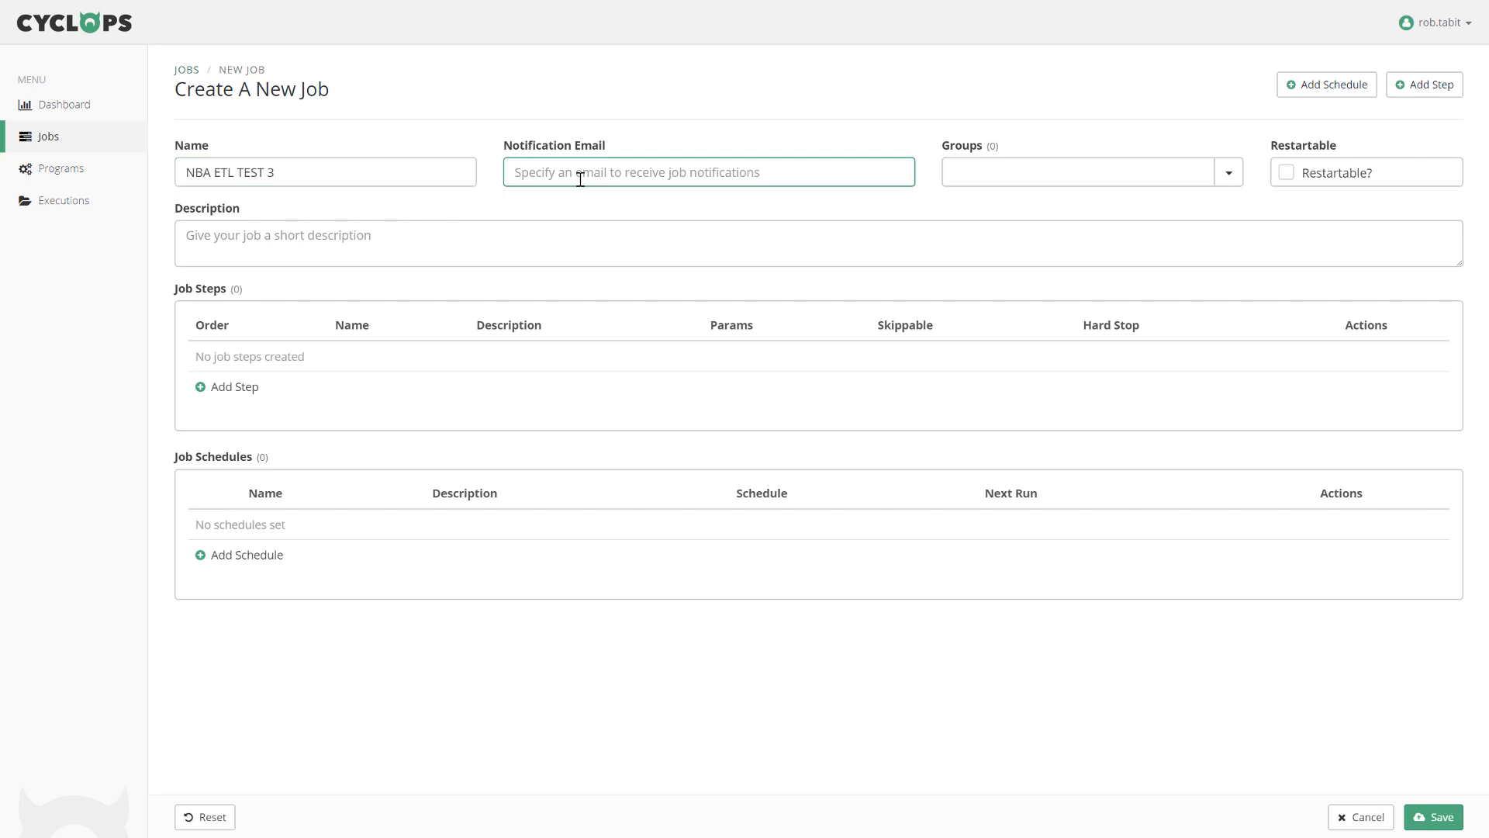
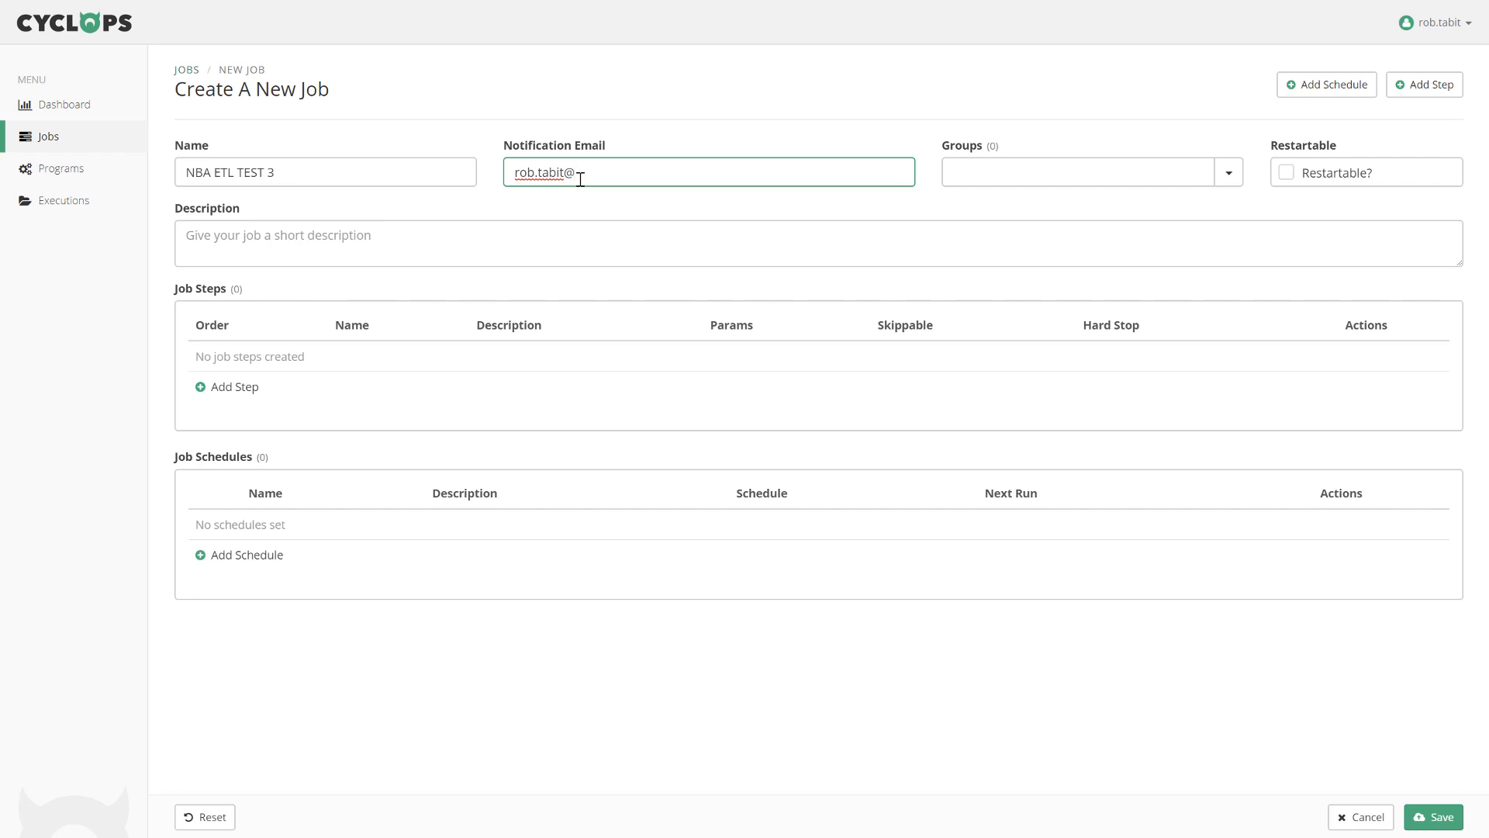
key(Tab)
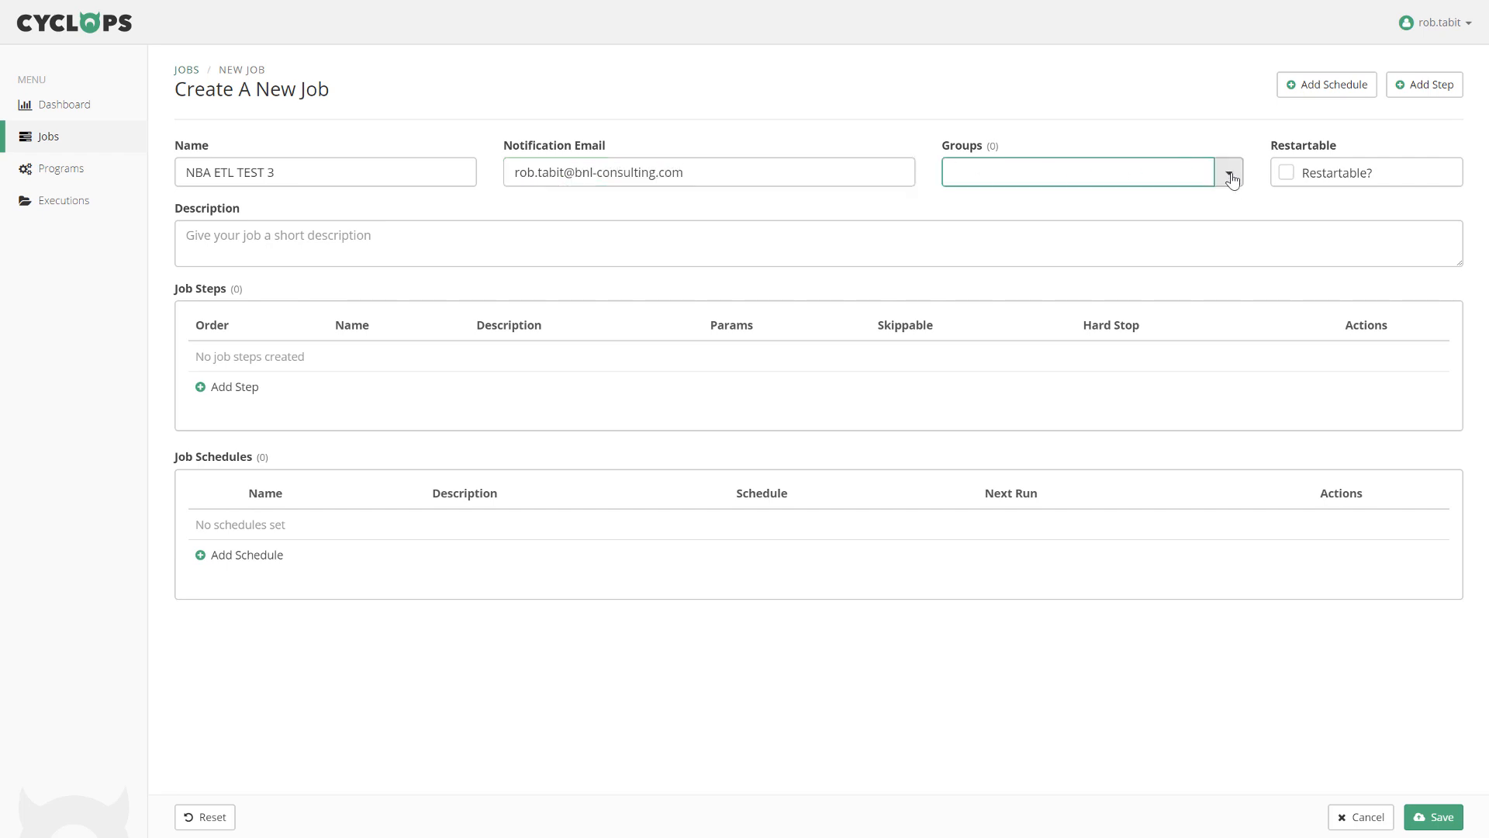
Assign the job to NBA Team, make it restartable, and describe it as 'Test Job'.
click(1230, 177)
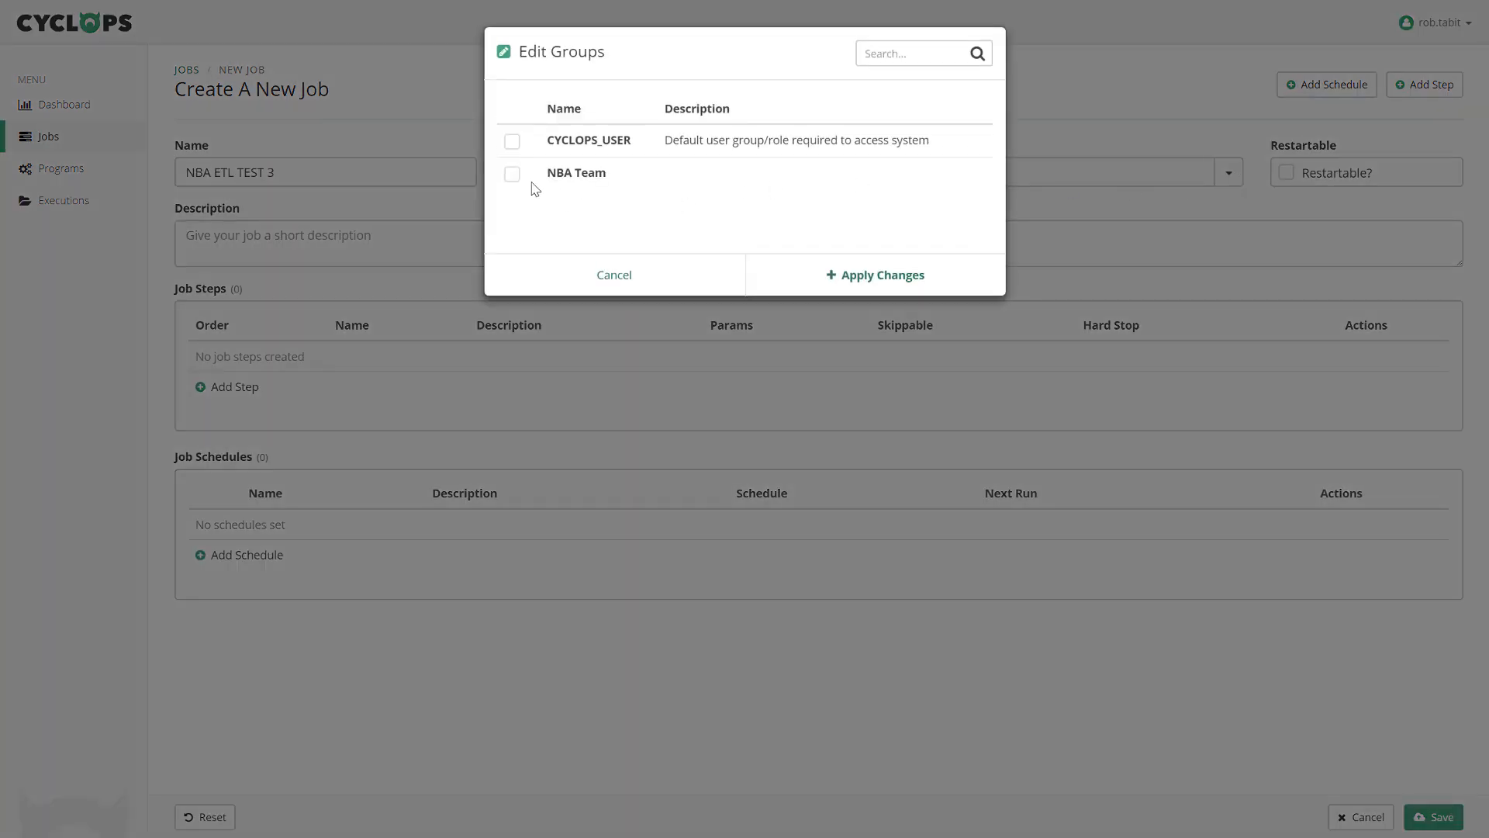
click(514, 180)
click(854, 277)
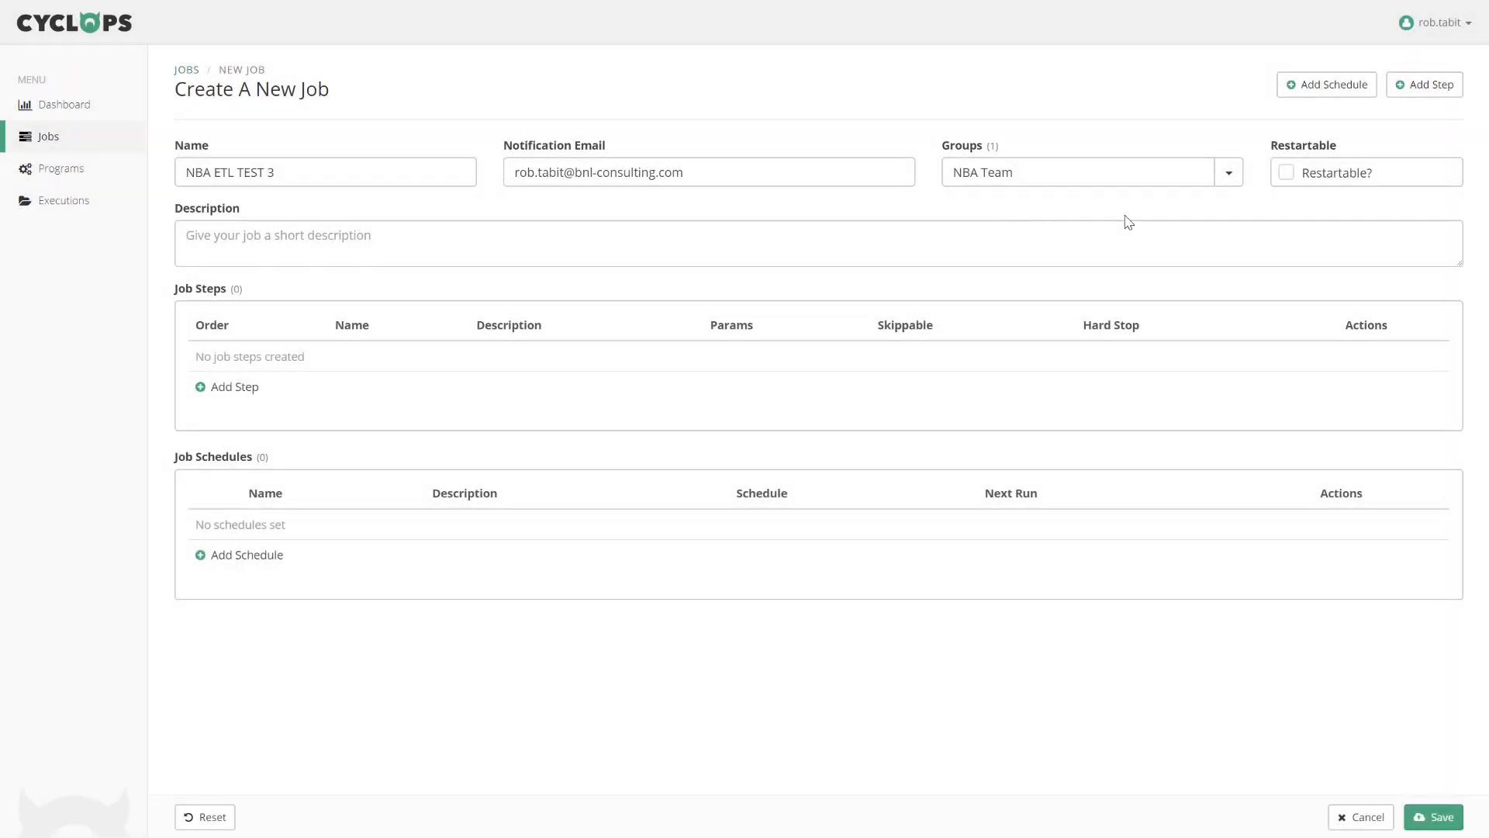
click(1285, 174)
click(1006, 244)
text(Test Job)
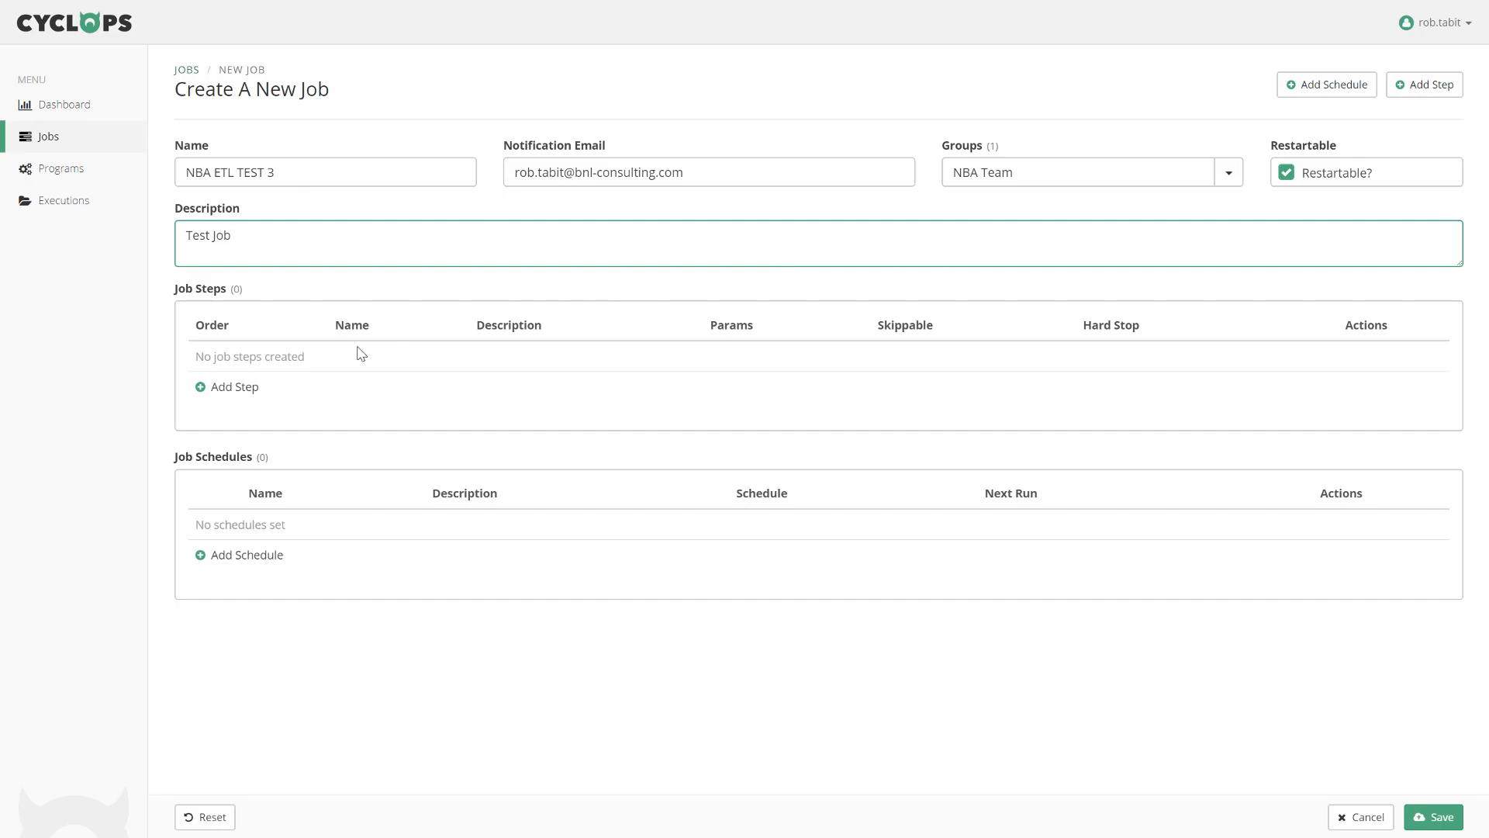
click(246, 387)
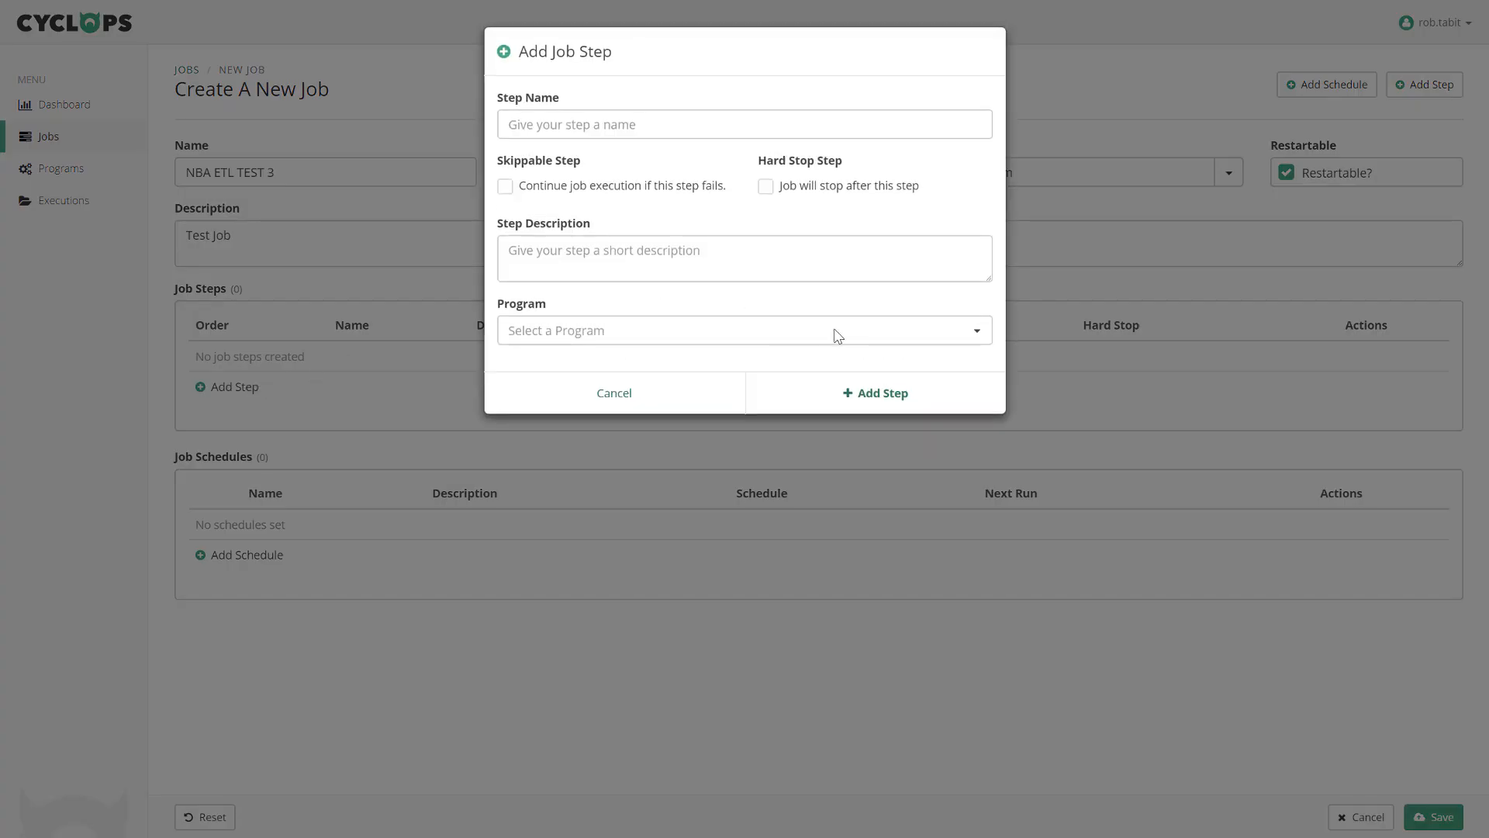
Add job steps NBA-Load-Nightly-Updates, NBA-Process-Player-Data and NBA-Run-Analytics in that order.
click(946, 338)
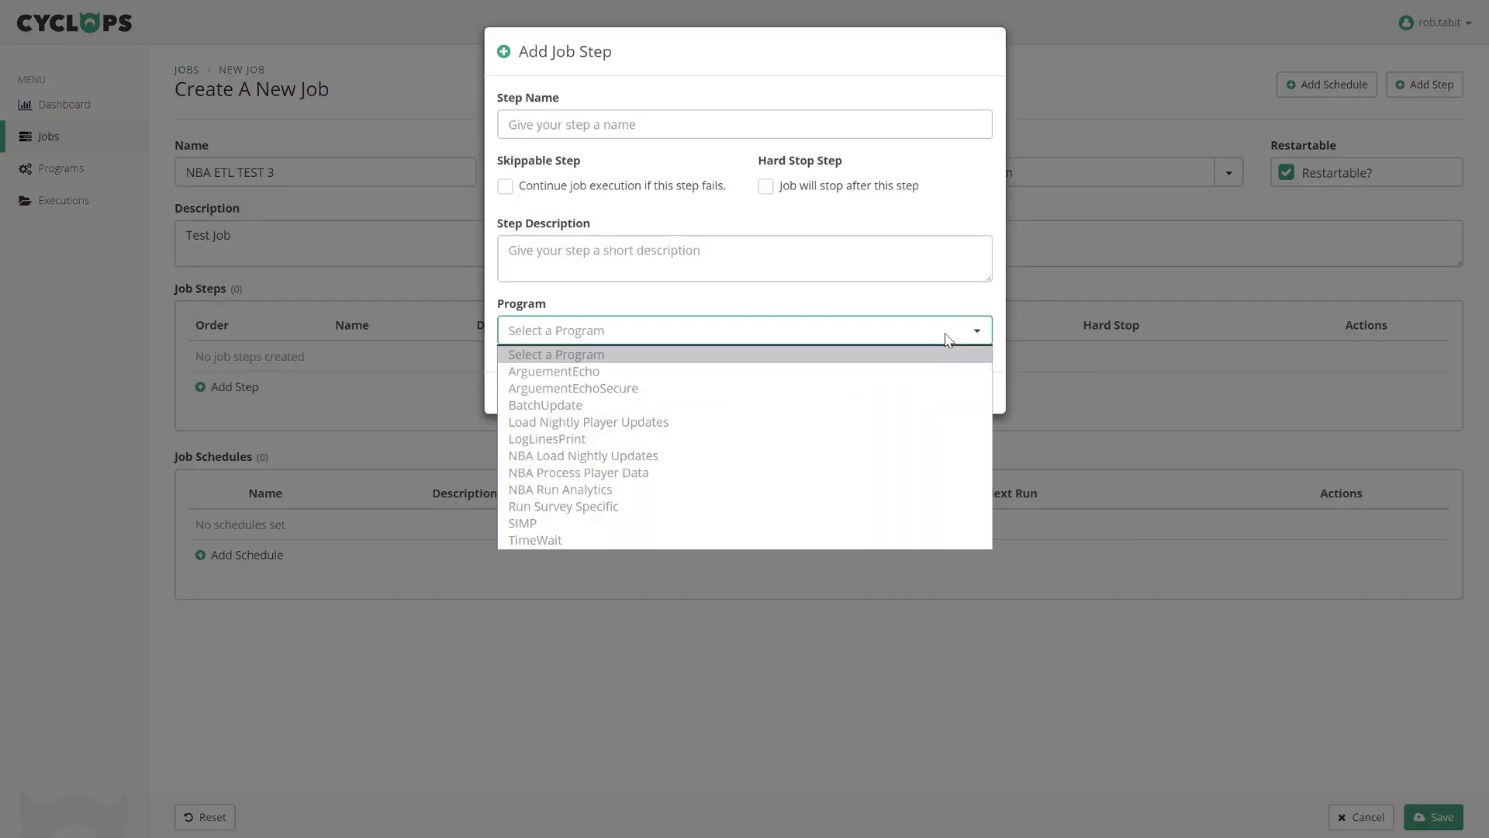
click(586, 459)
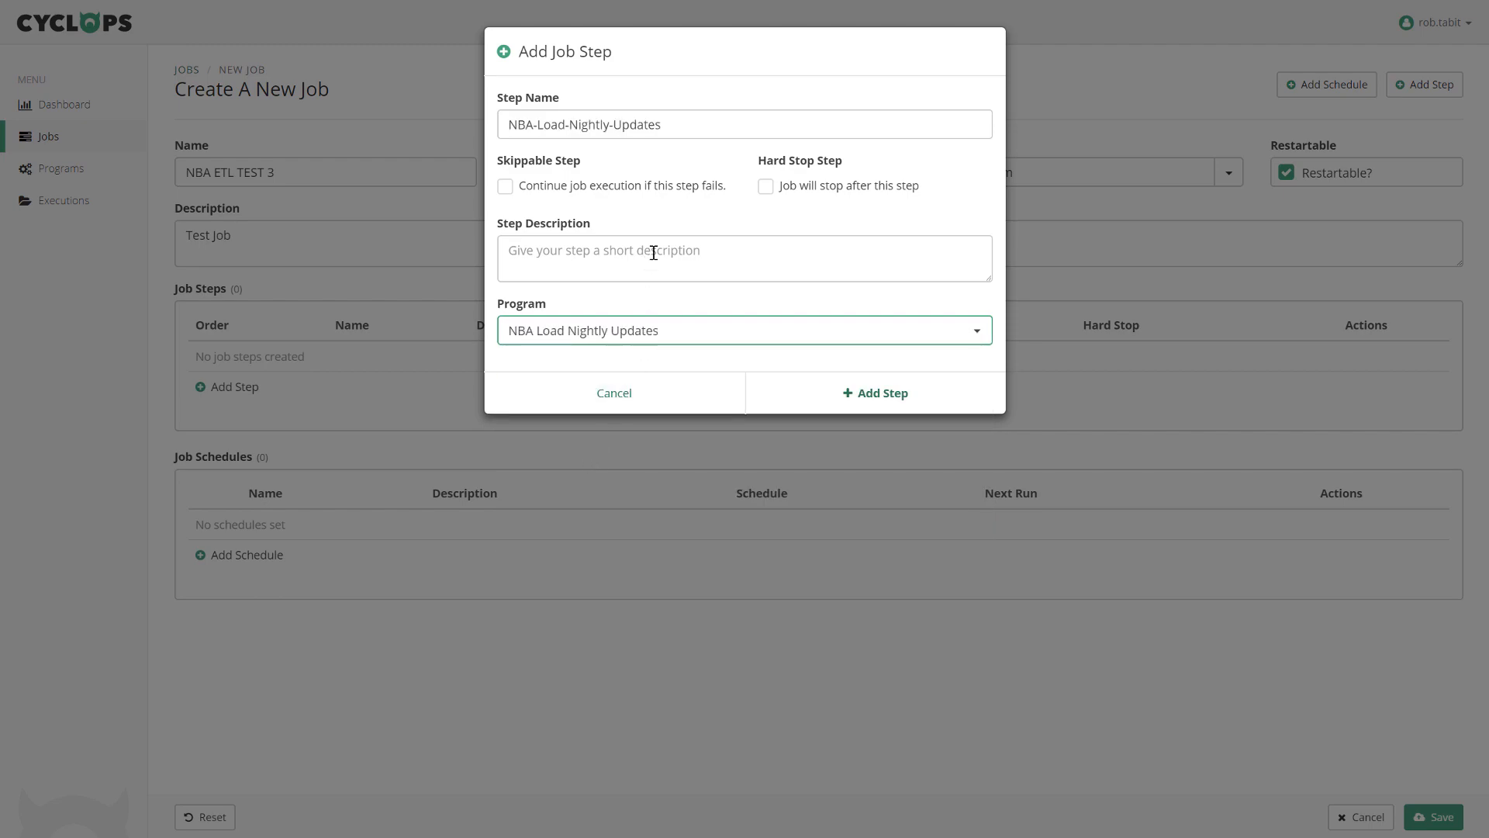
click(881, 394)
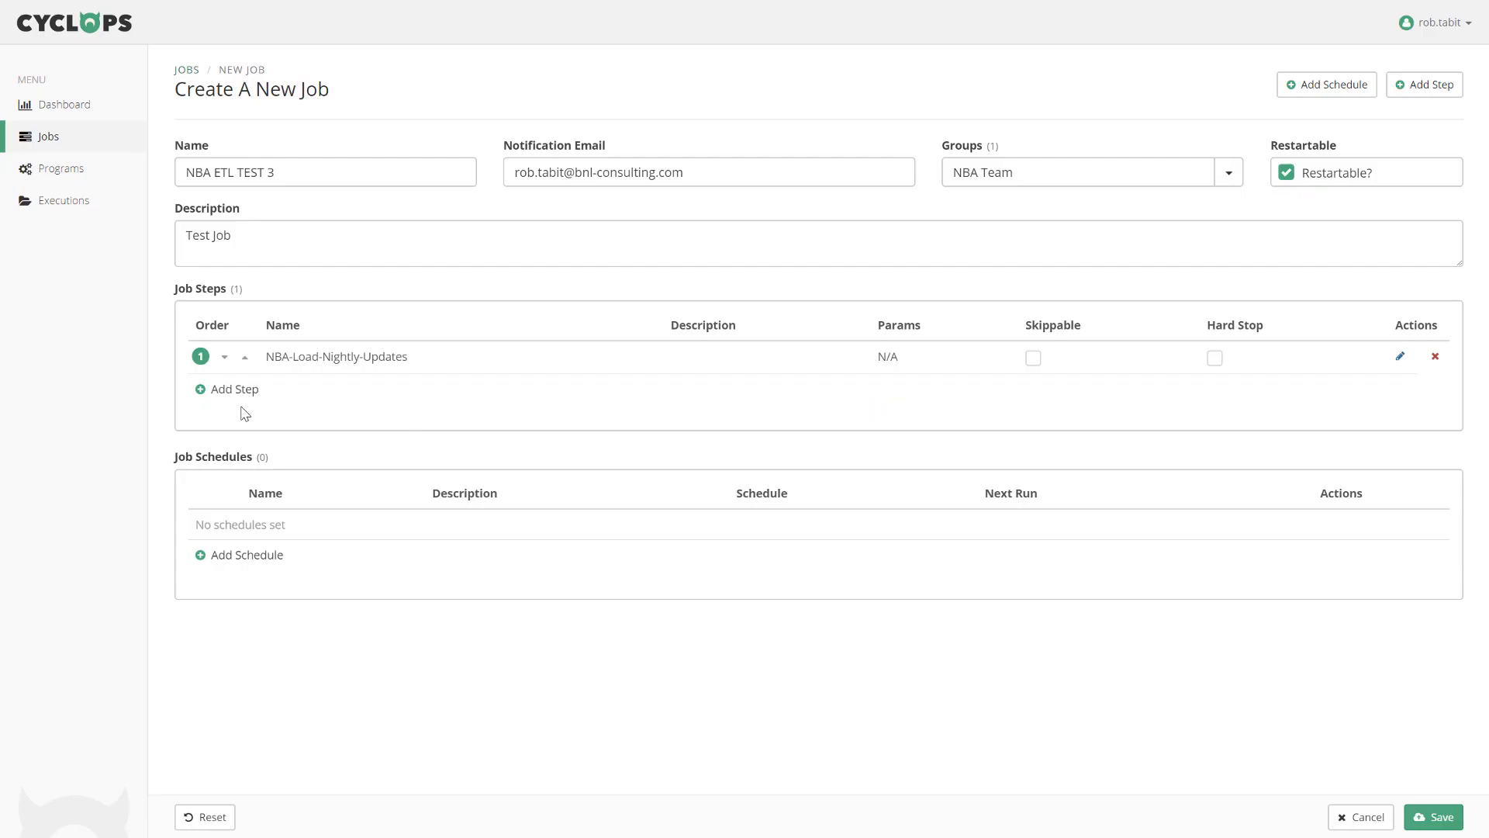
click(222, 390)
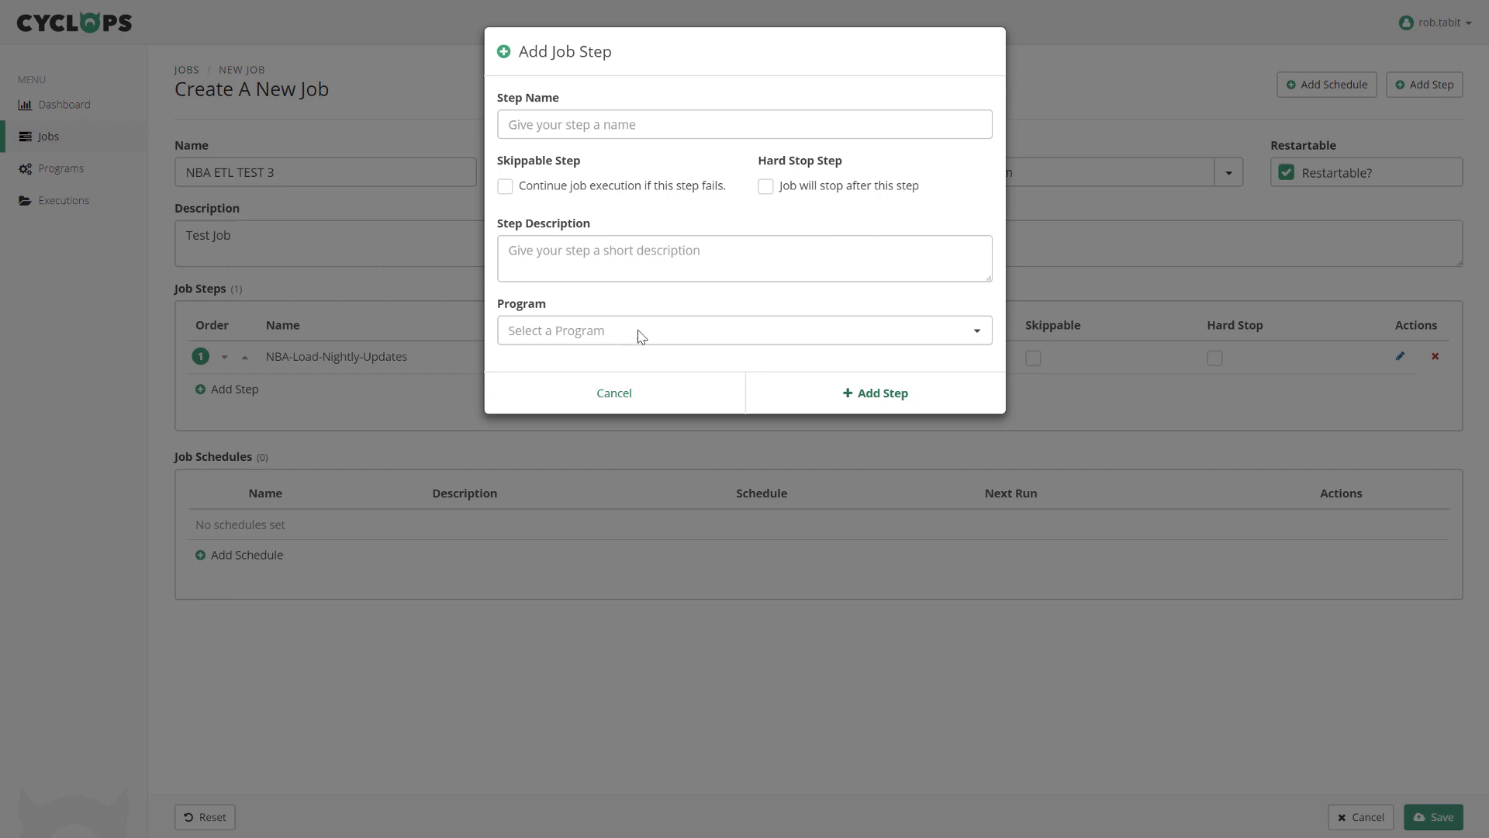
click(641, 335)
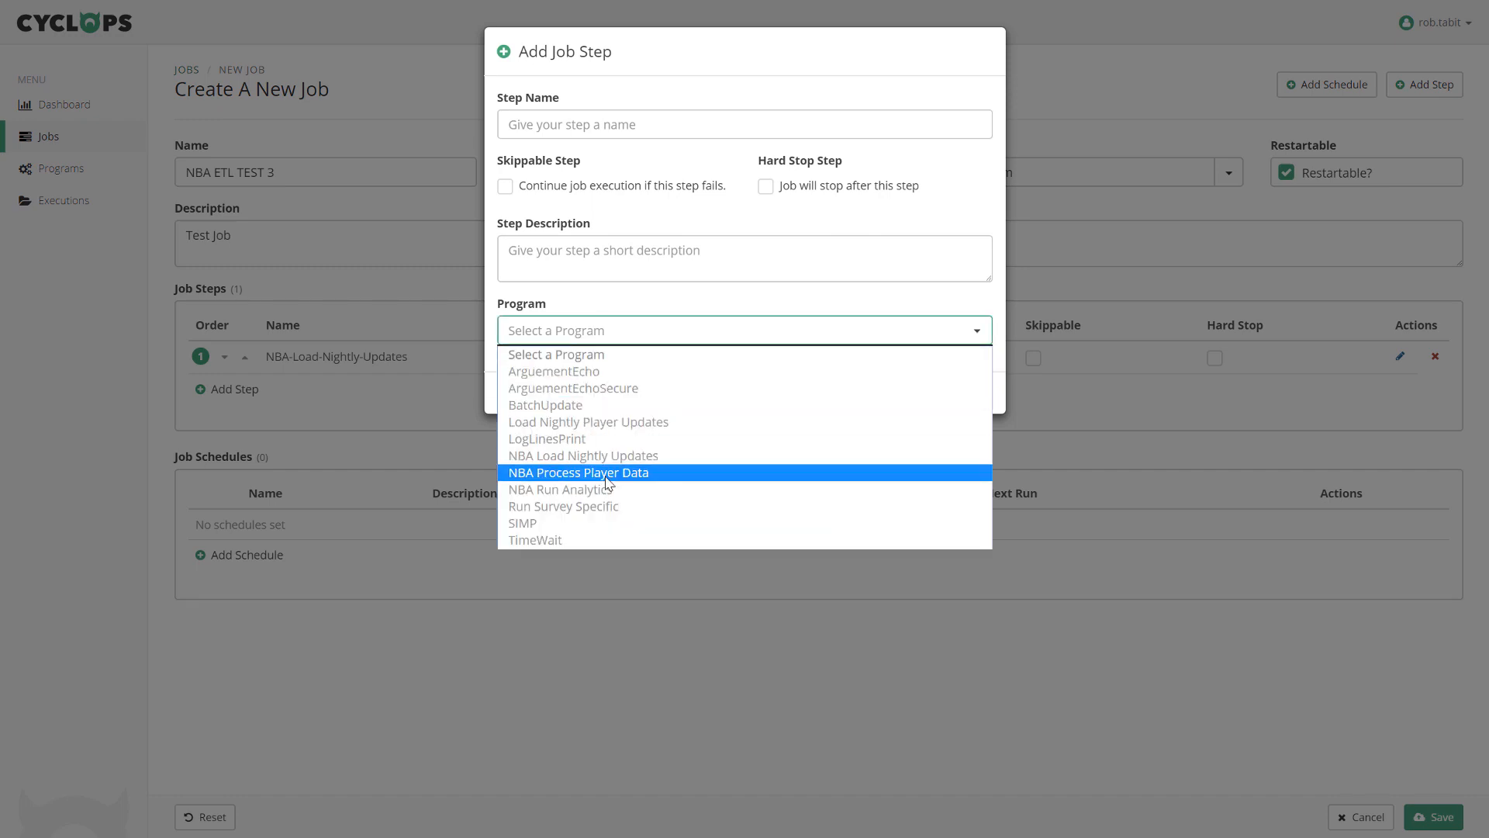
click(607, 481)
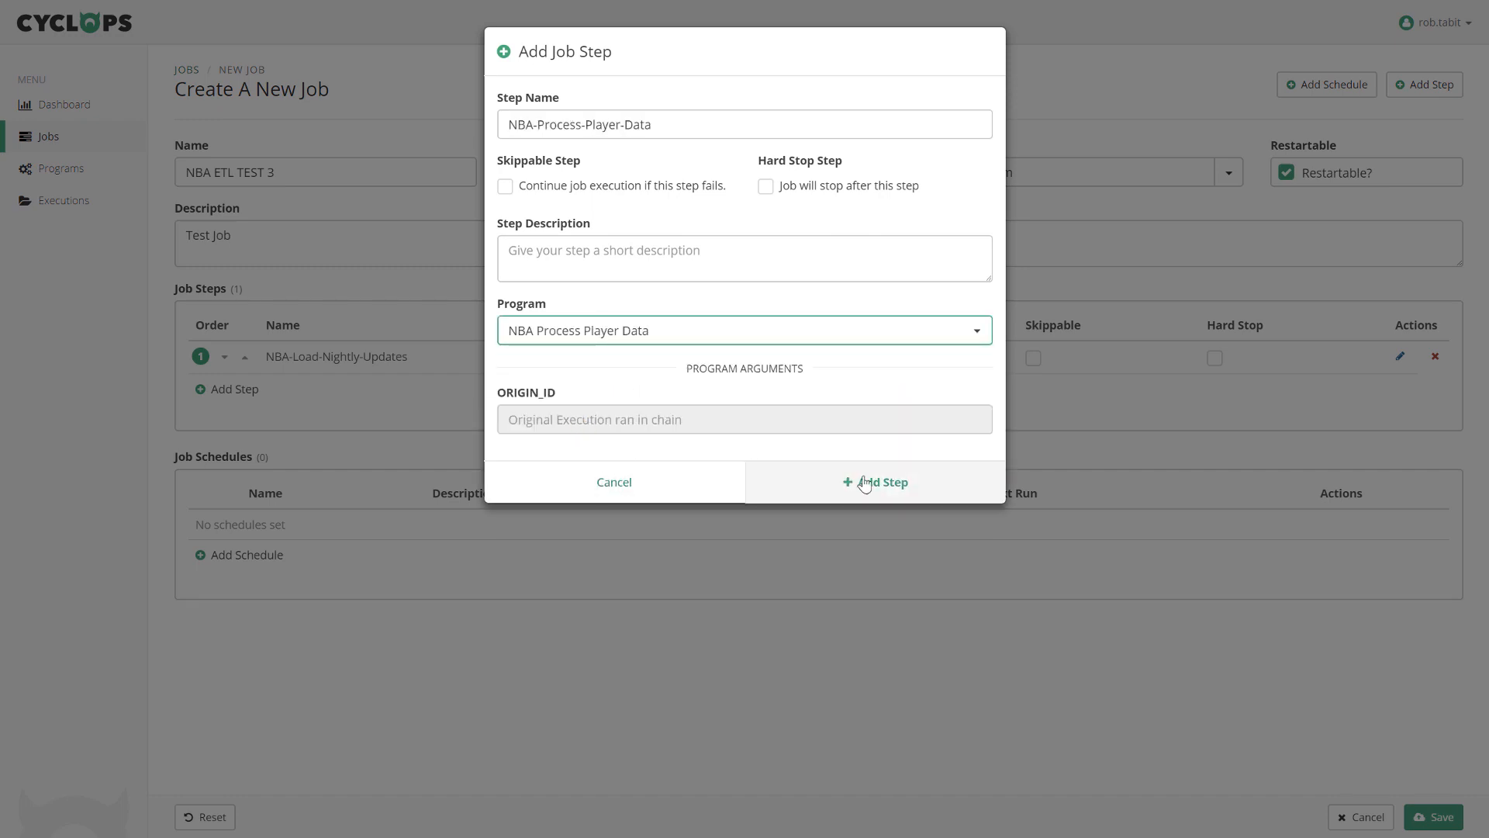
click(887, 492)
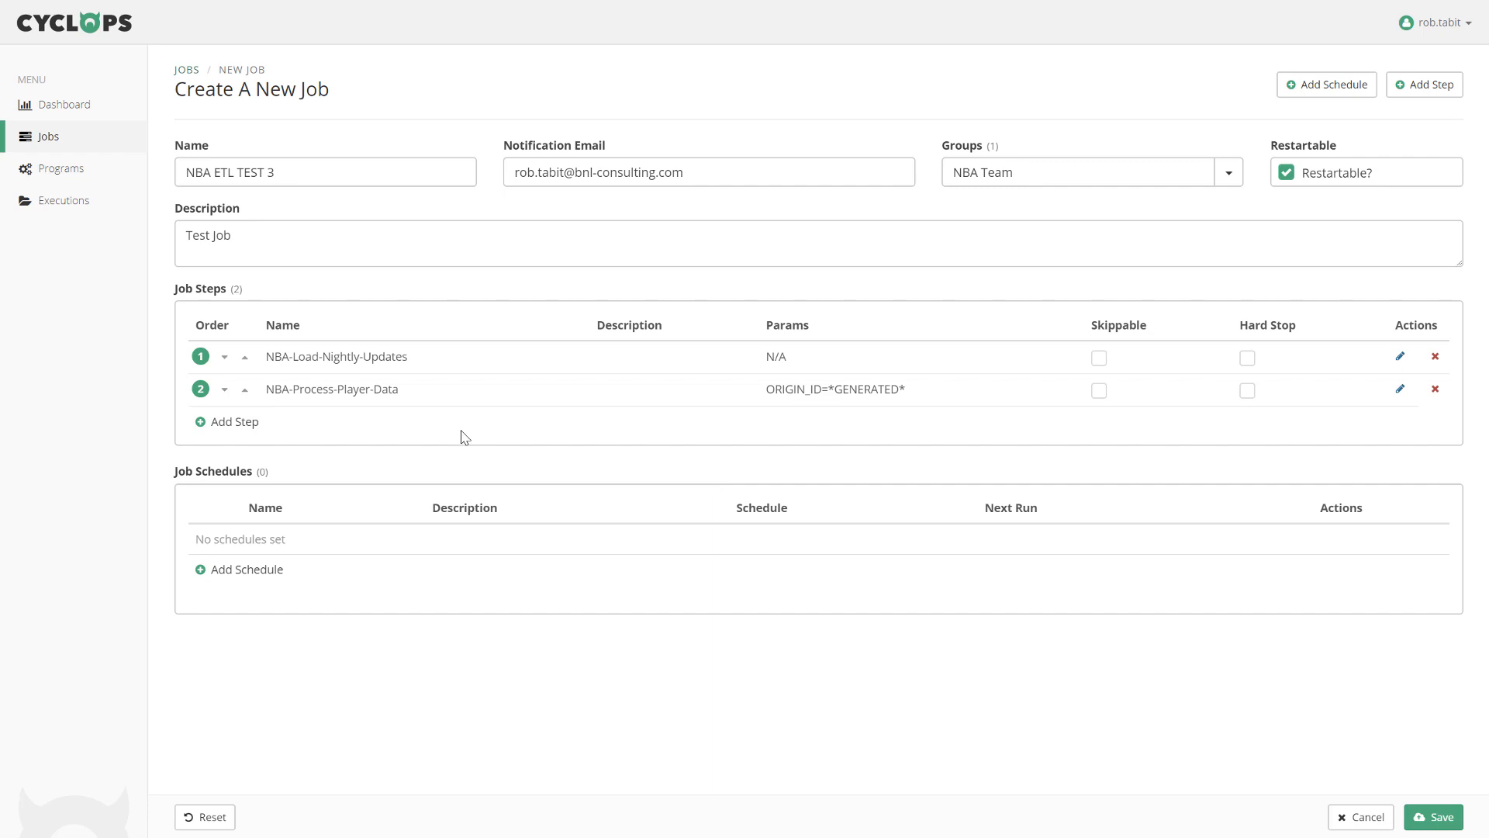
click(240, 427)
click(631, 331)
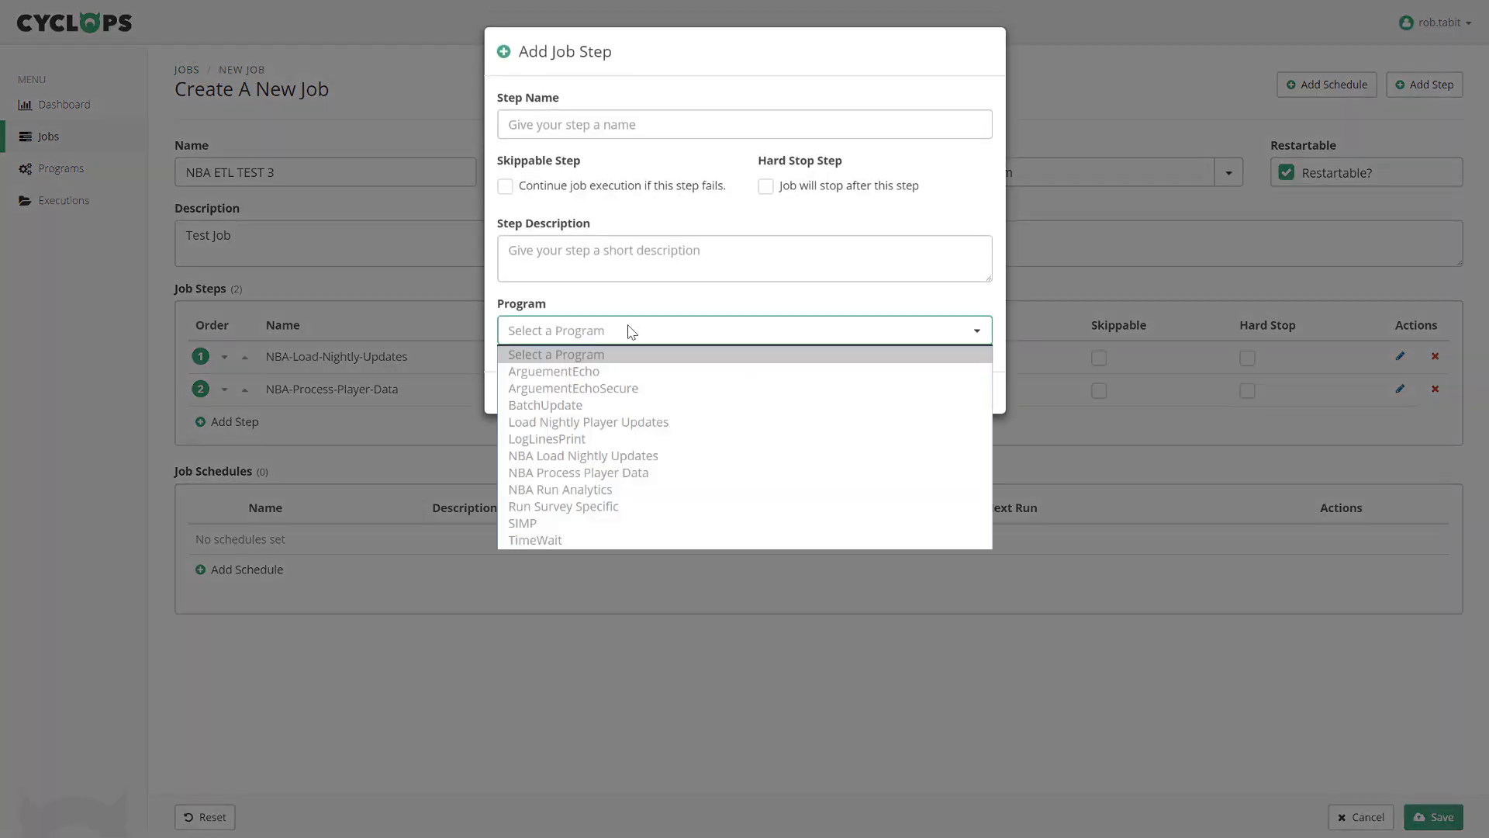
click(608, 493)
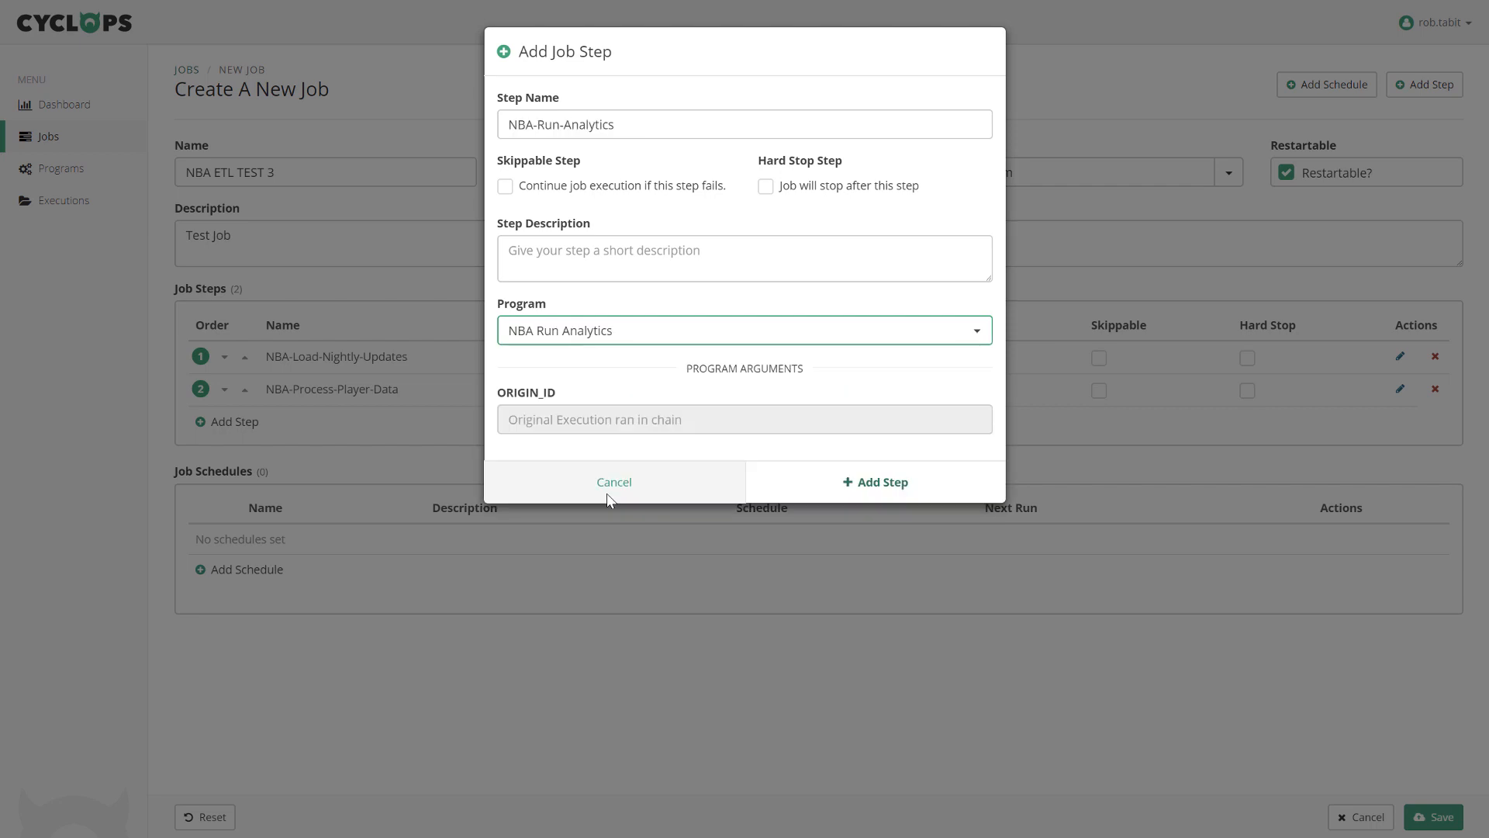
click(878, 487)
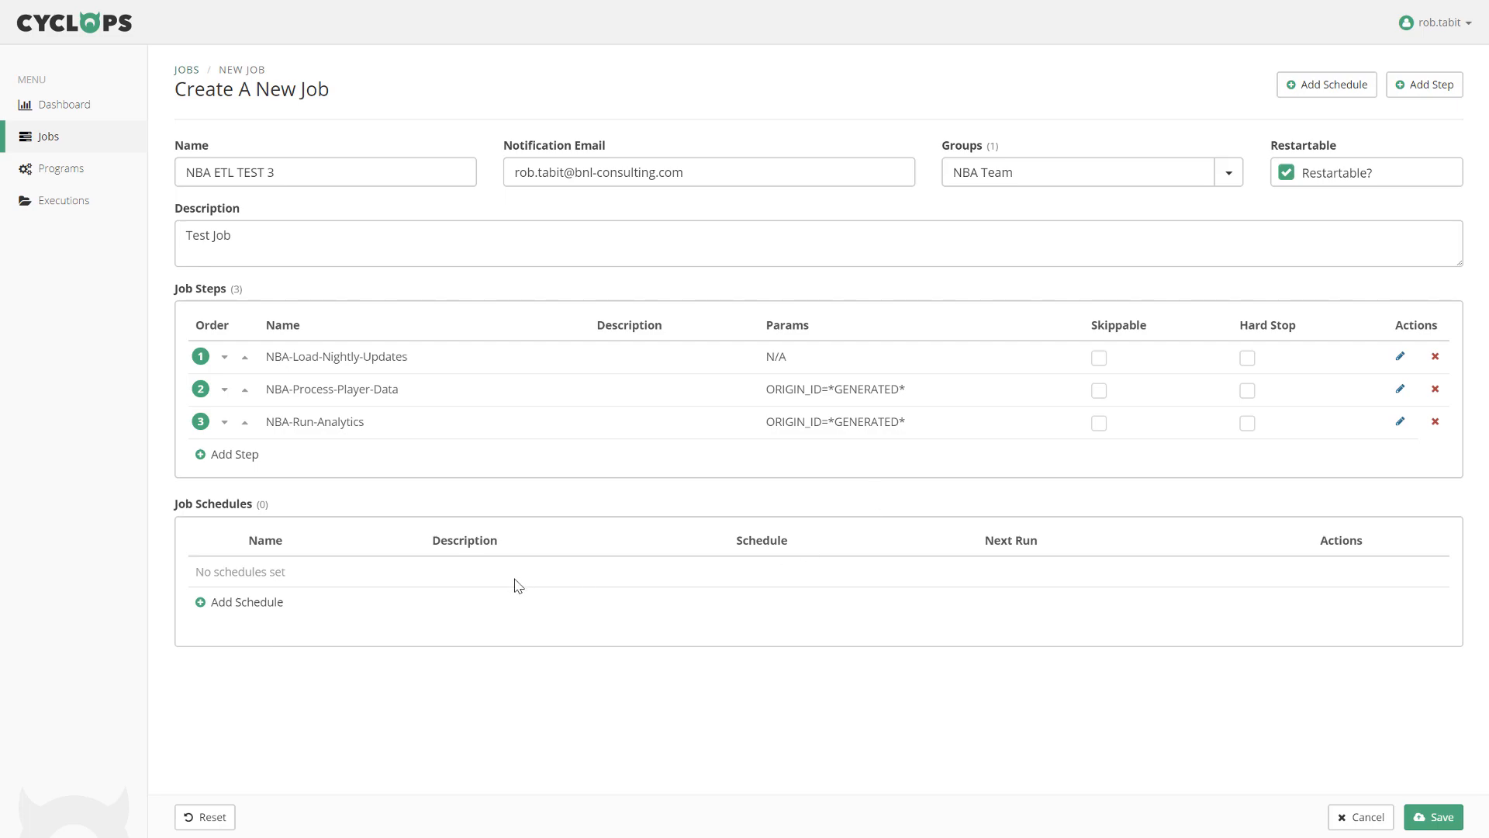
Start a daily schedule named 'Nightly at 2AM' with description '2AM'.
click(243, 603)
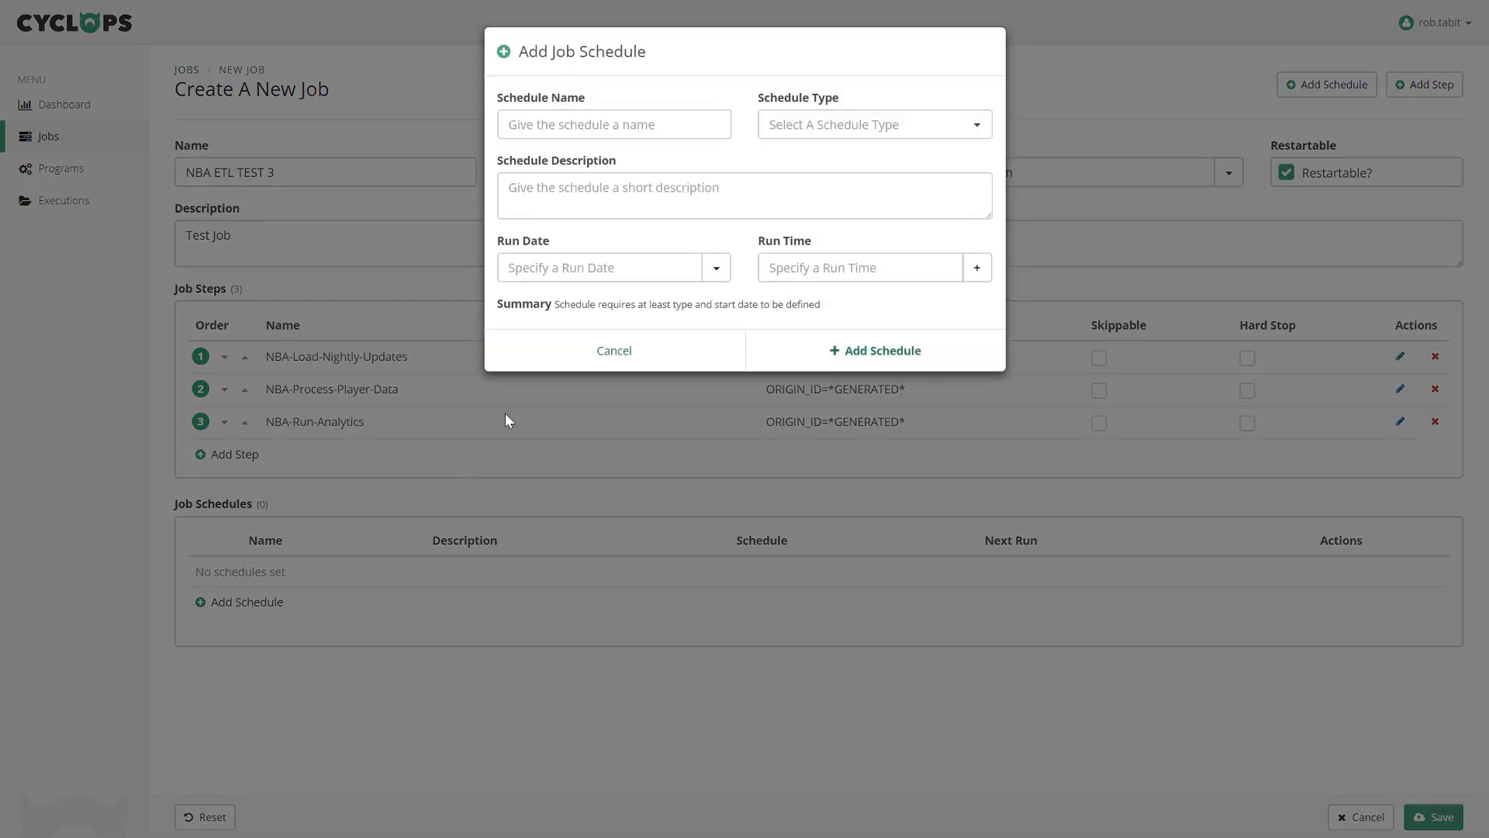
click(627, 128)
text(Nightly)
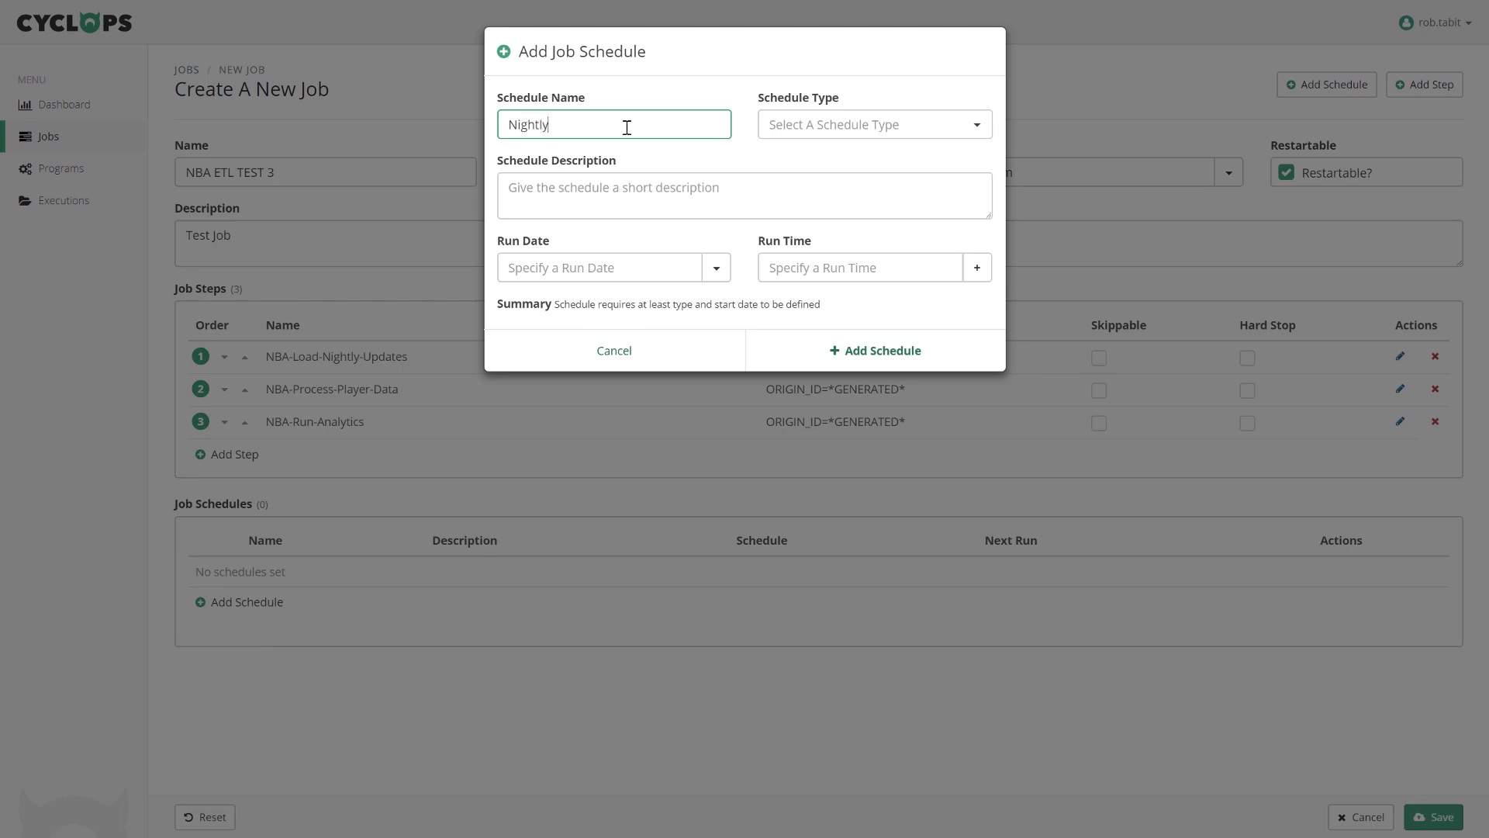
text( at 2AM)
click(980, 130)
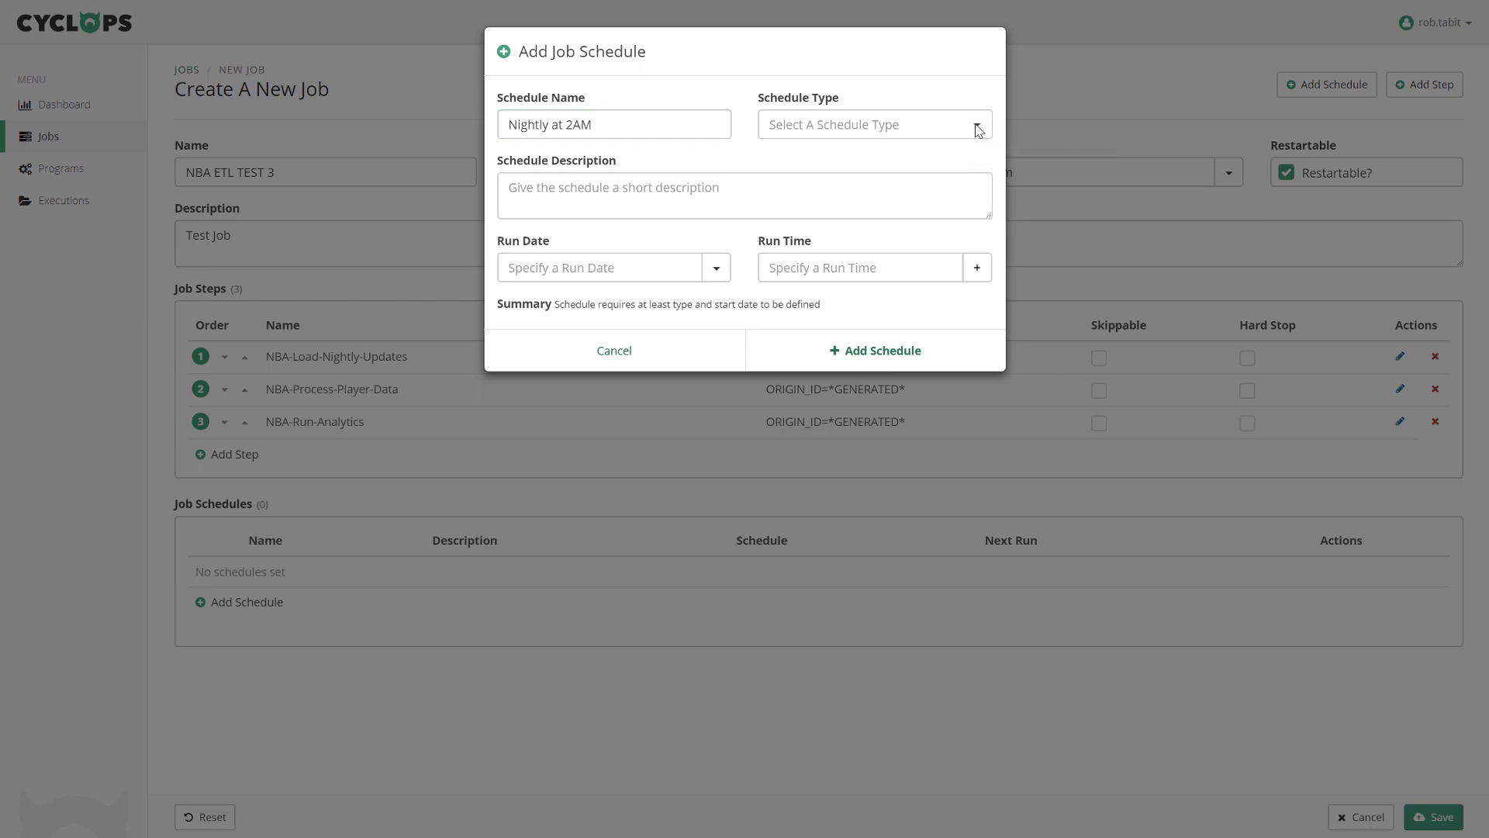
click(908, 132)
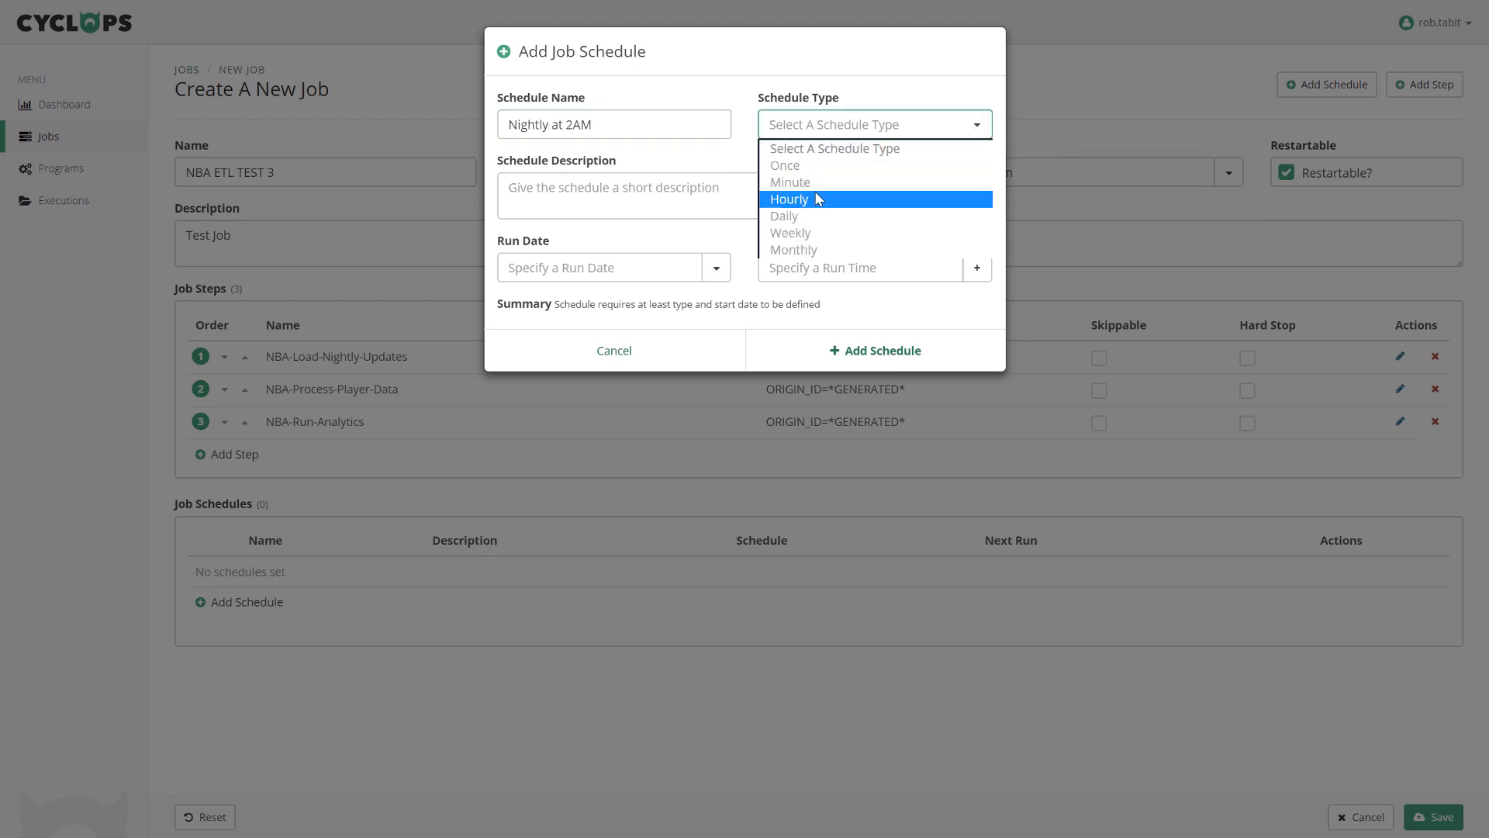
click(802, 218)
click(762, 191)
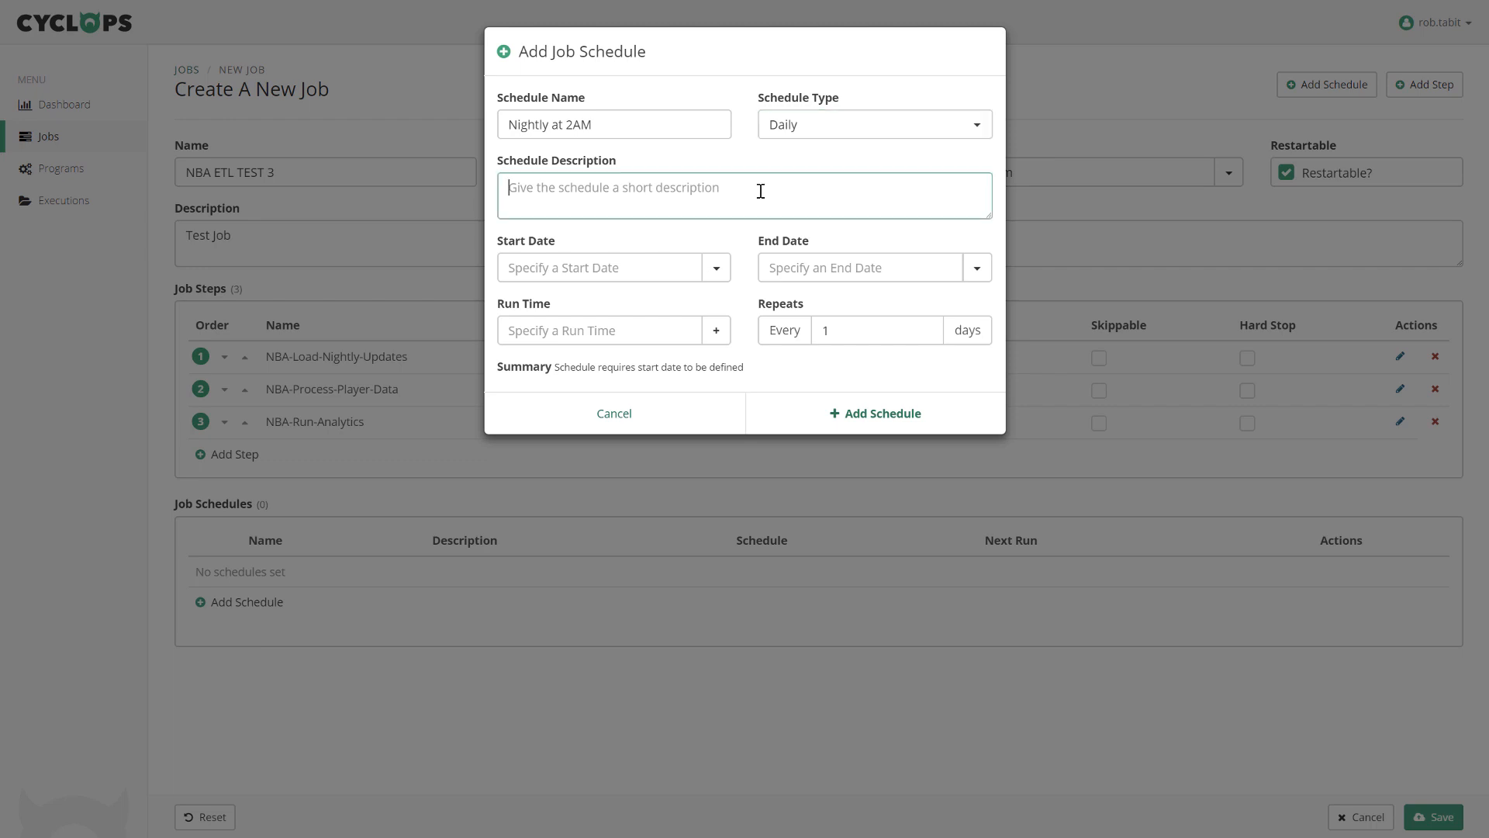
text(2AM)
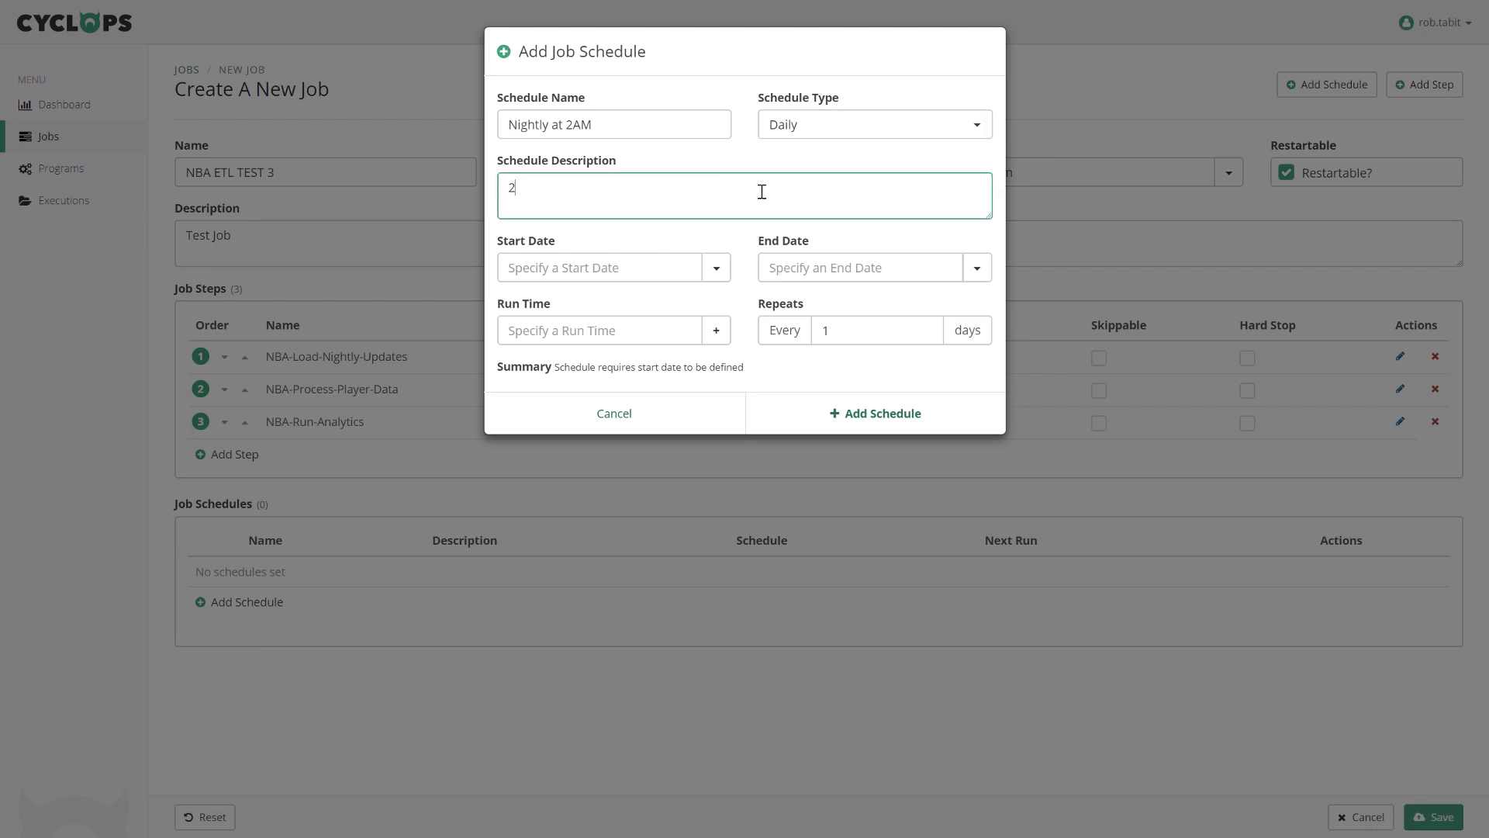
Set the schedule to start 03/06/2018 running at 2:00 am and add it.
click(715, 268)
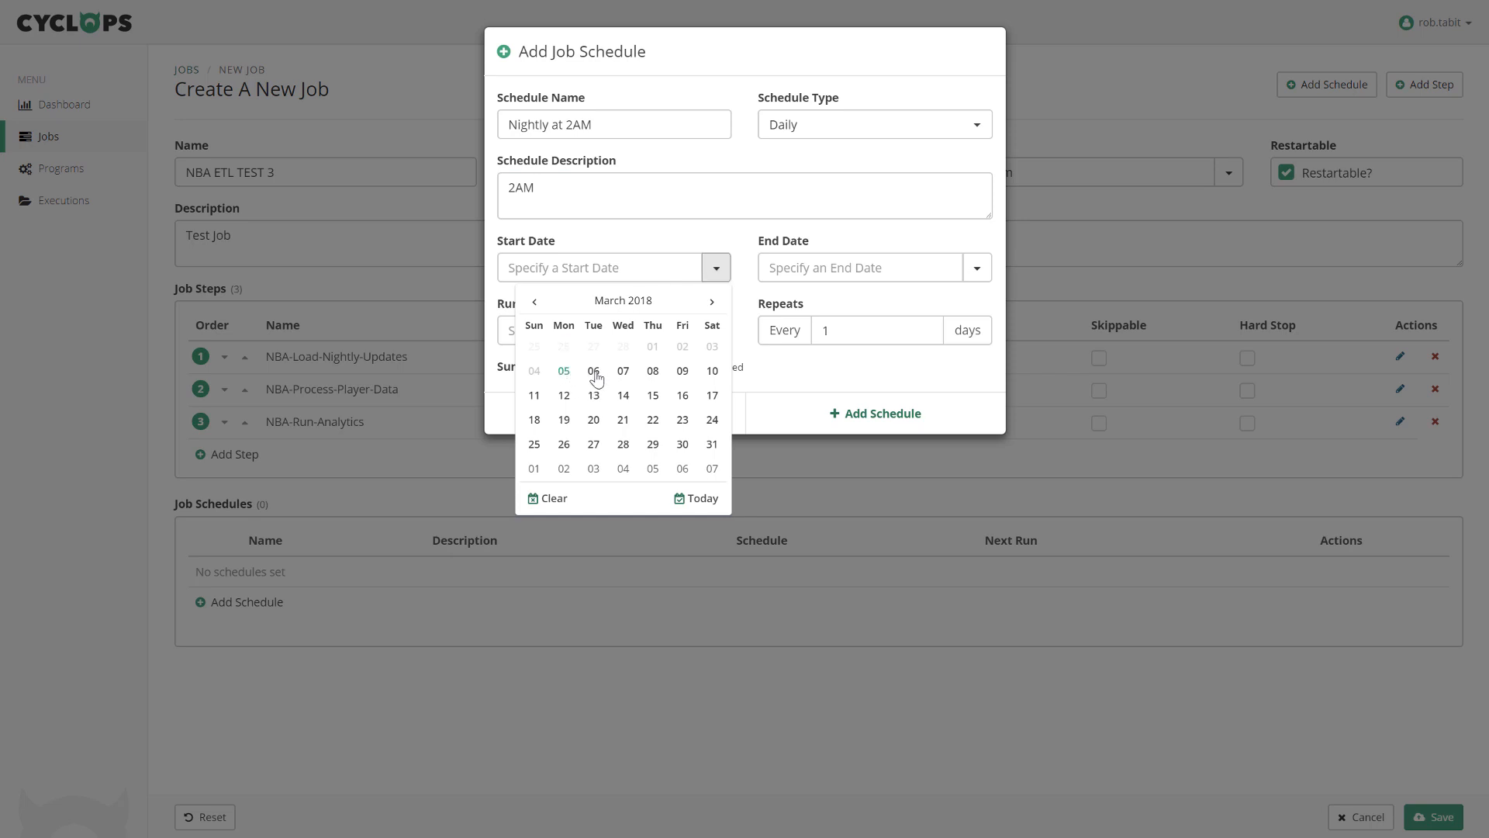
click(593, 372)
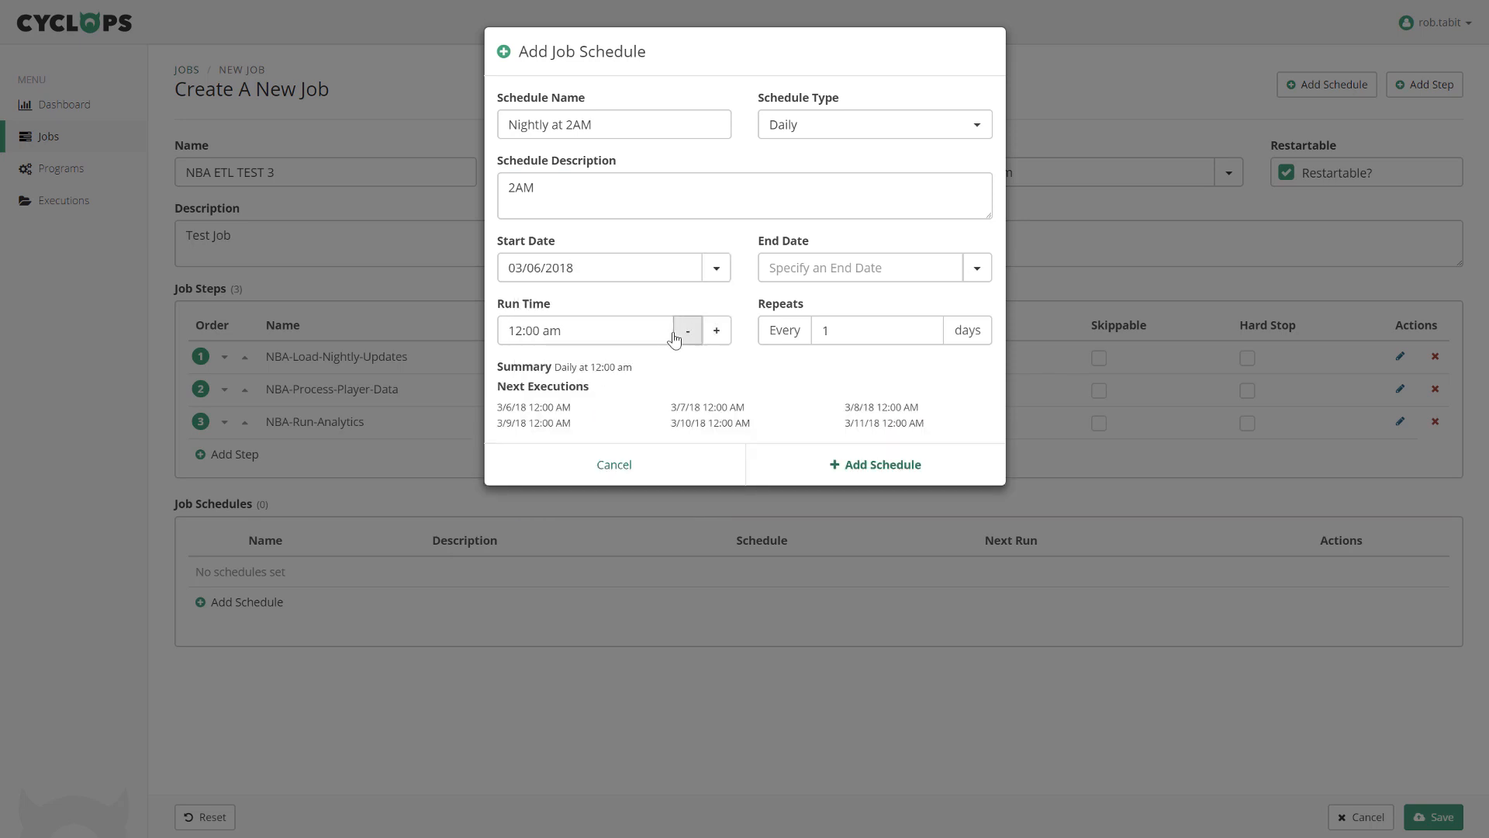
click(716, 330)
click(716, 330)
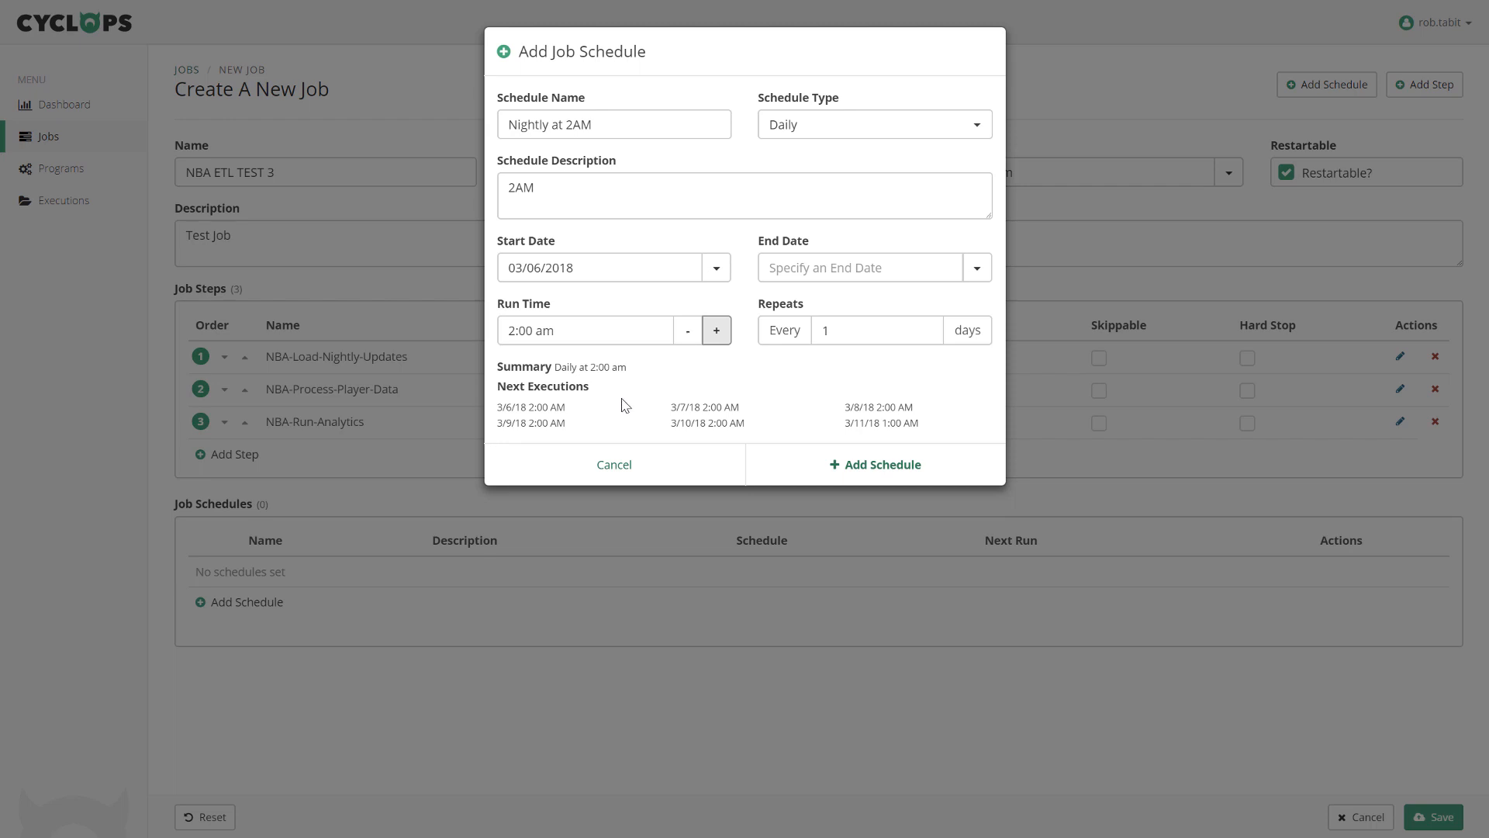
click(877, 465)
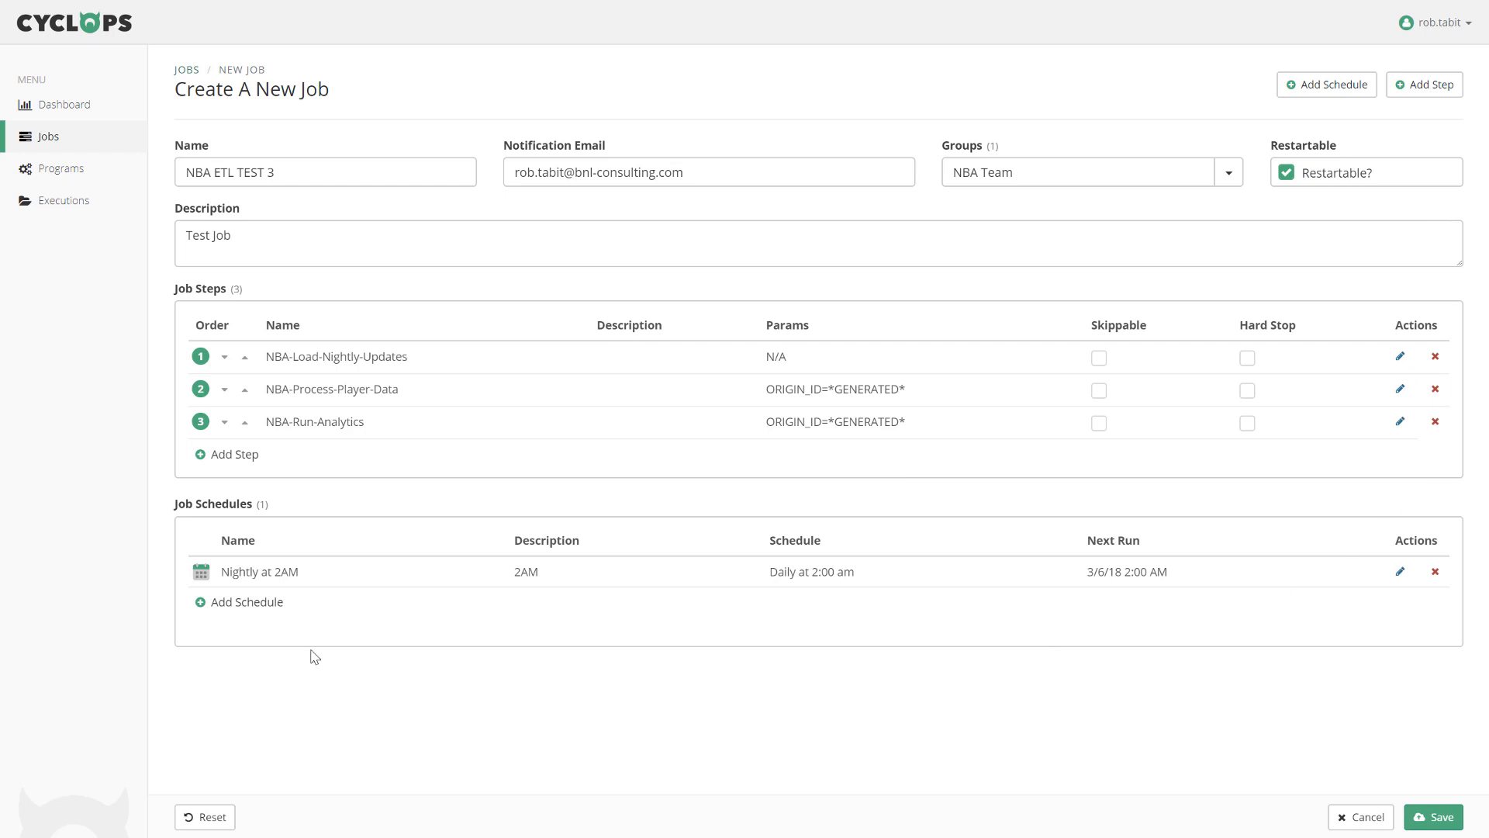
Add weekly schedule 'MWF 12AM' from 03/07/2018, running Monday, Wednesday and Friday at 12:00 am.
click(239, 605)
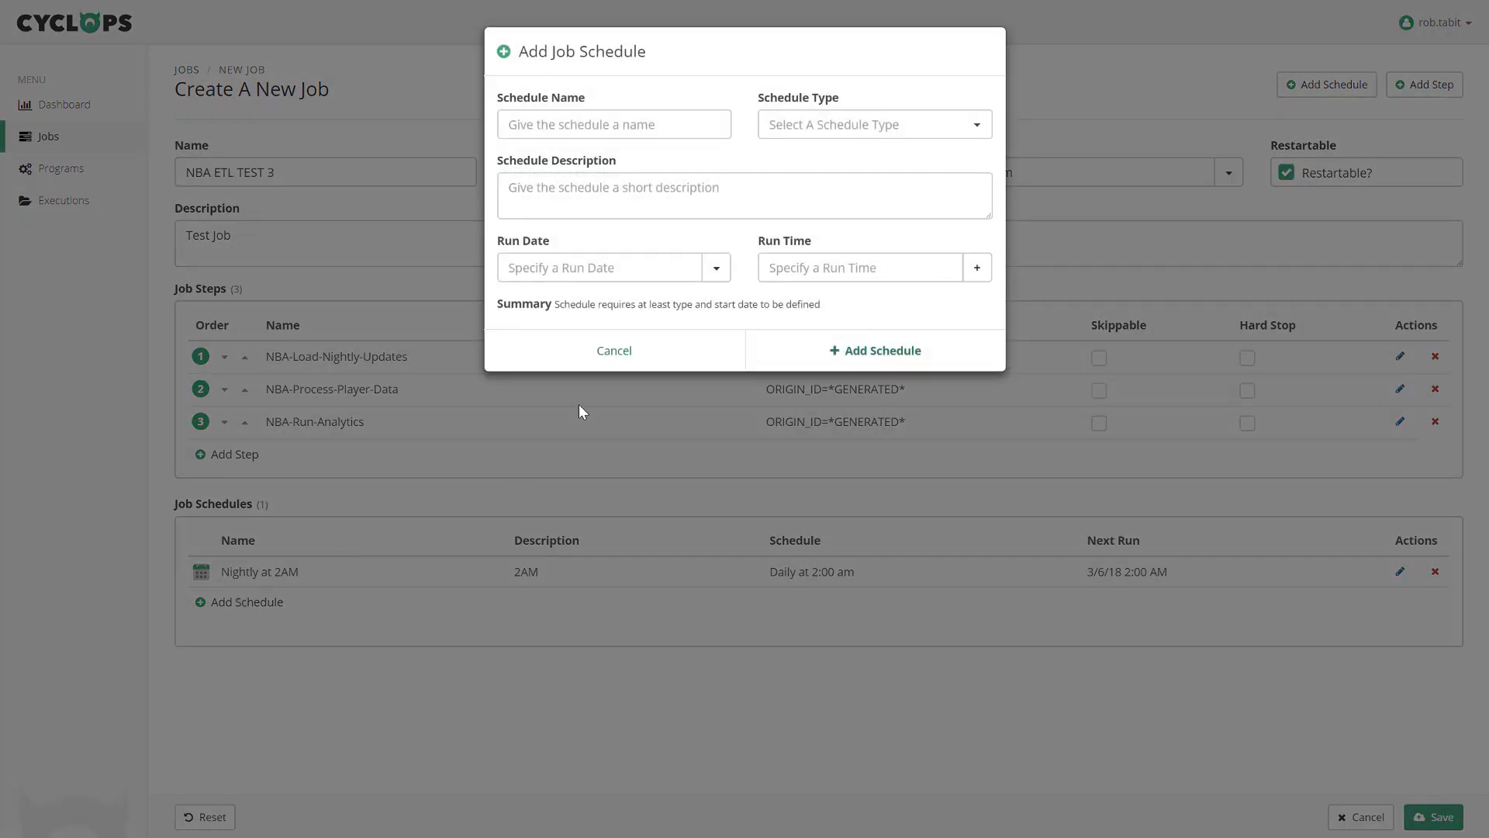
click(673, 124)
text(MWF)
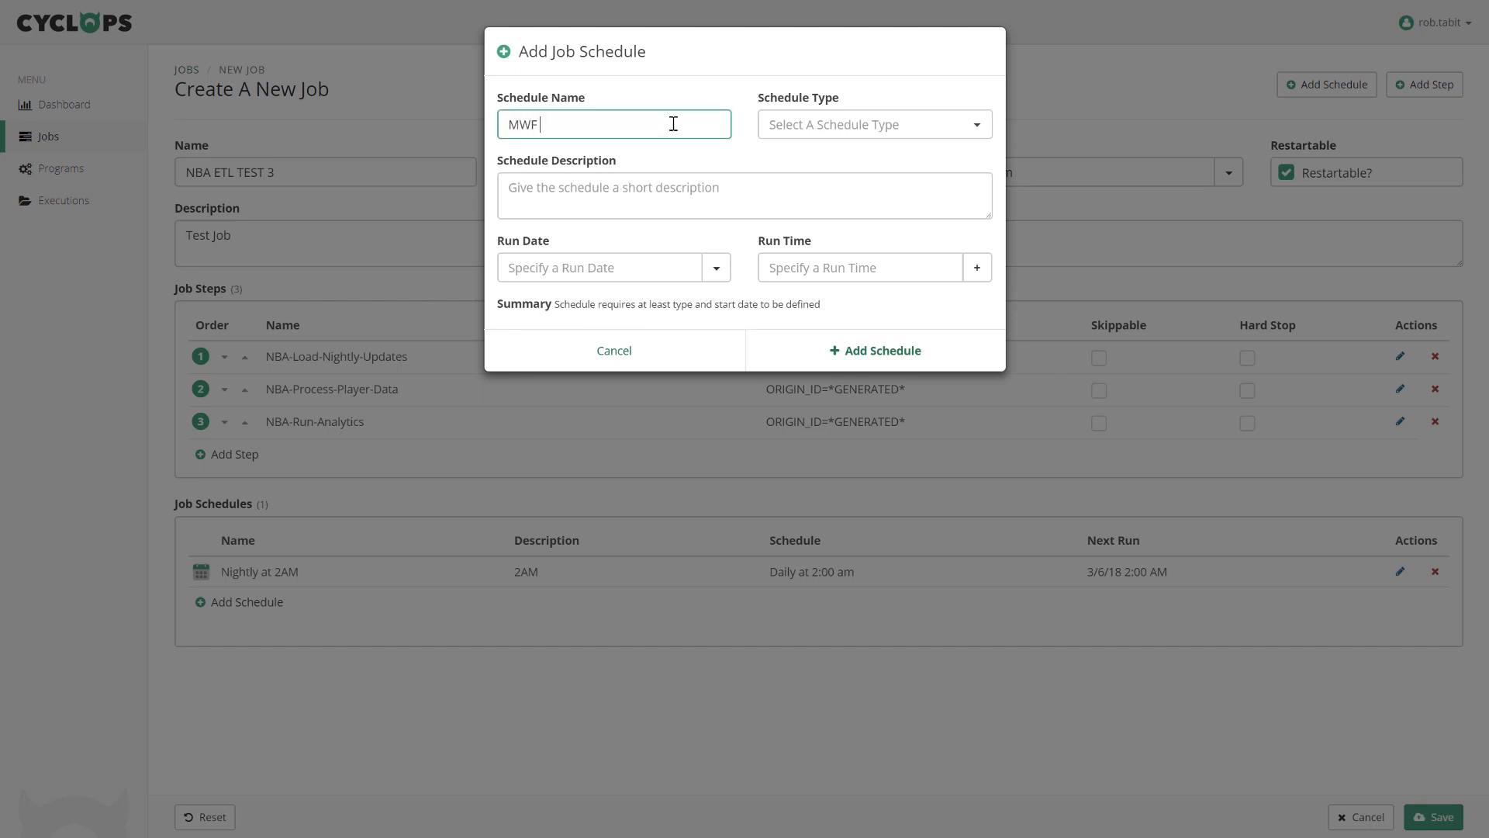
text( 12AM)
click(861, 131)
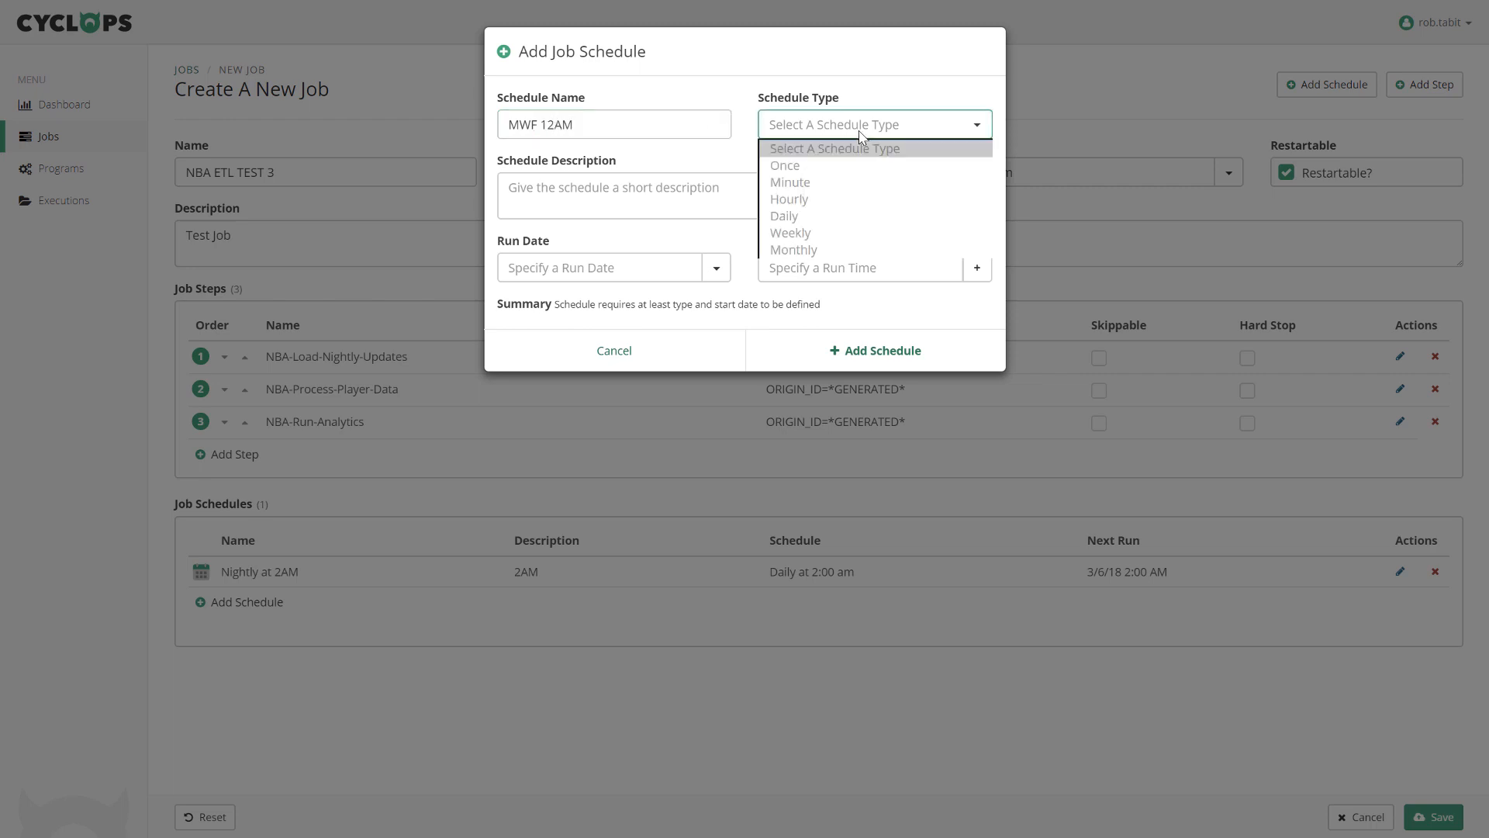
click(793, 229)
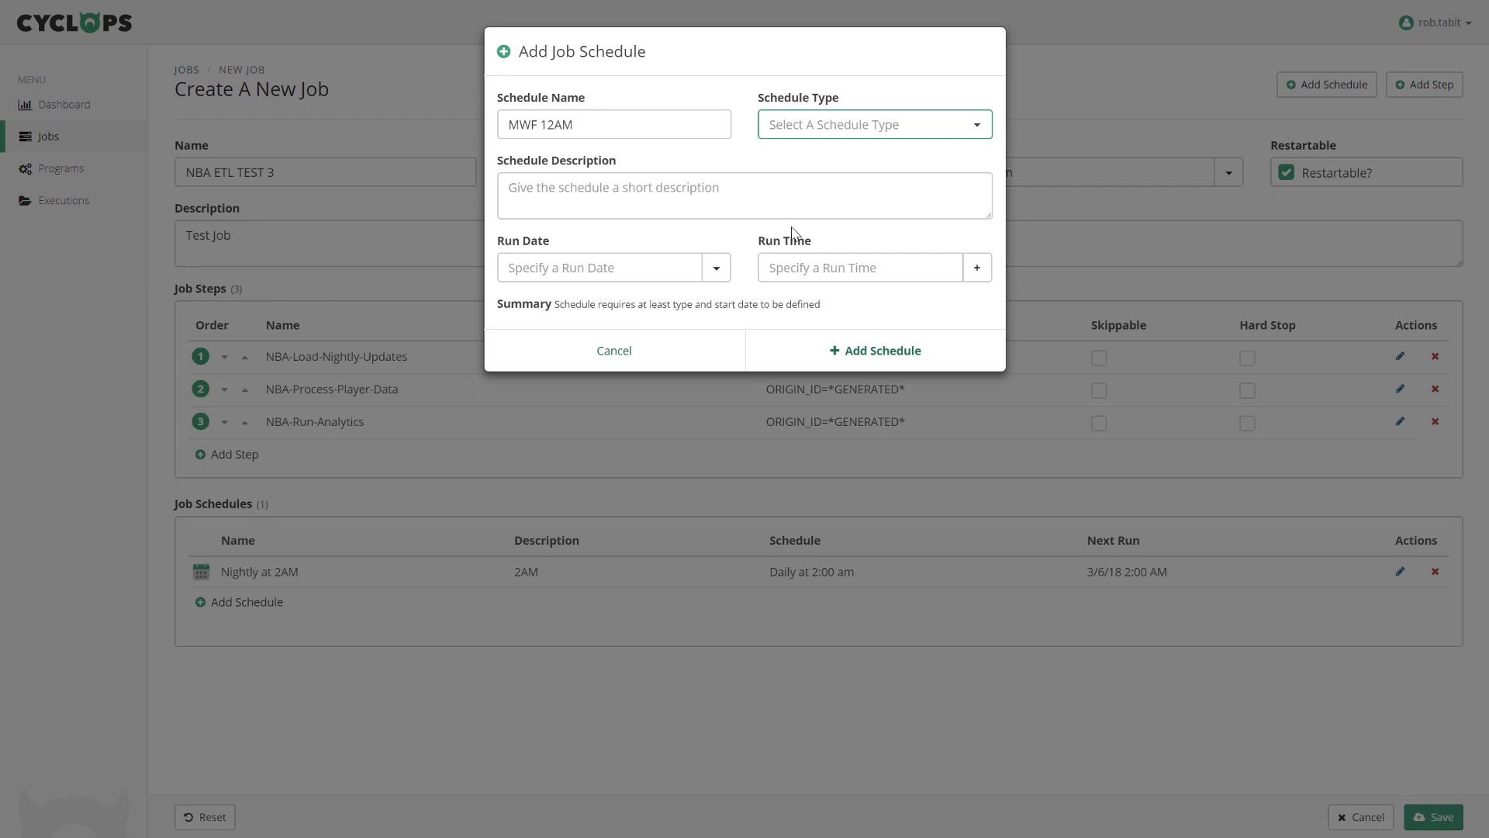
click(737, 190)
text(M)
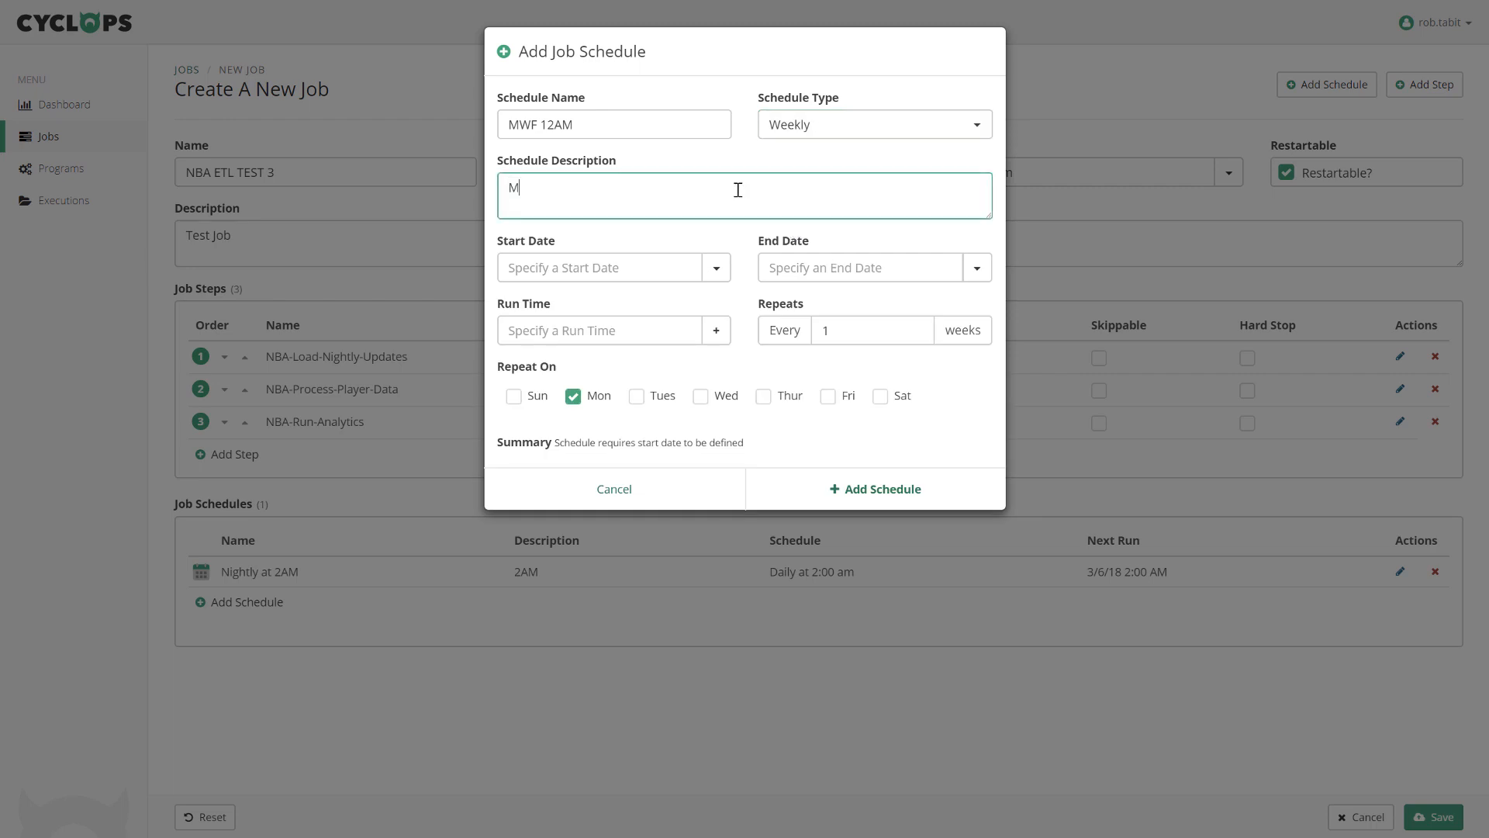
text(WF 12AM)
click(717, 269)
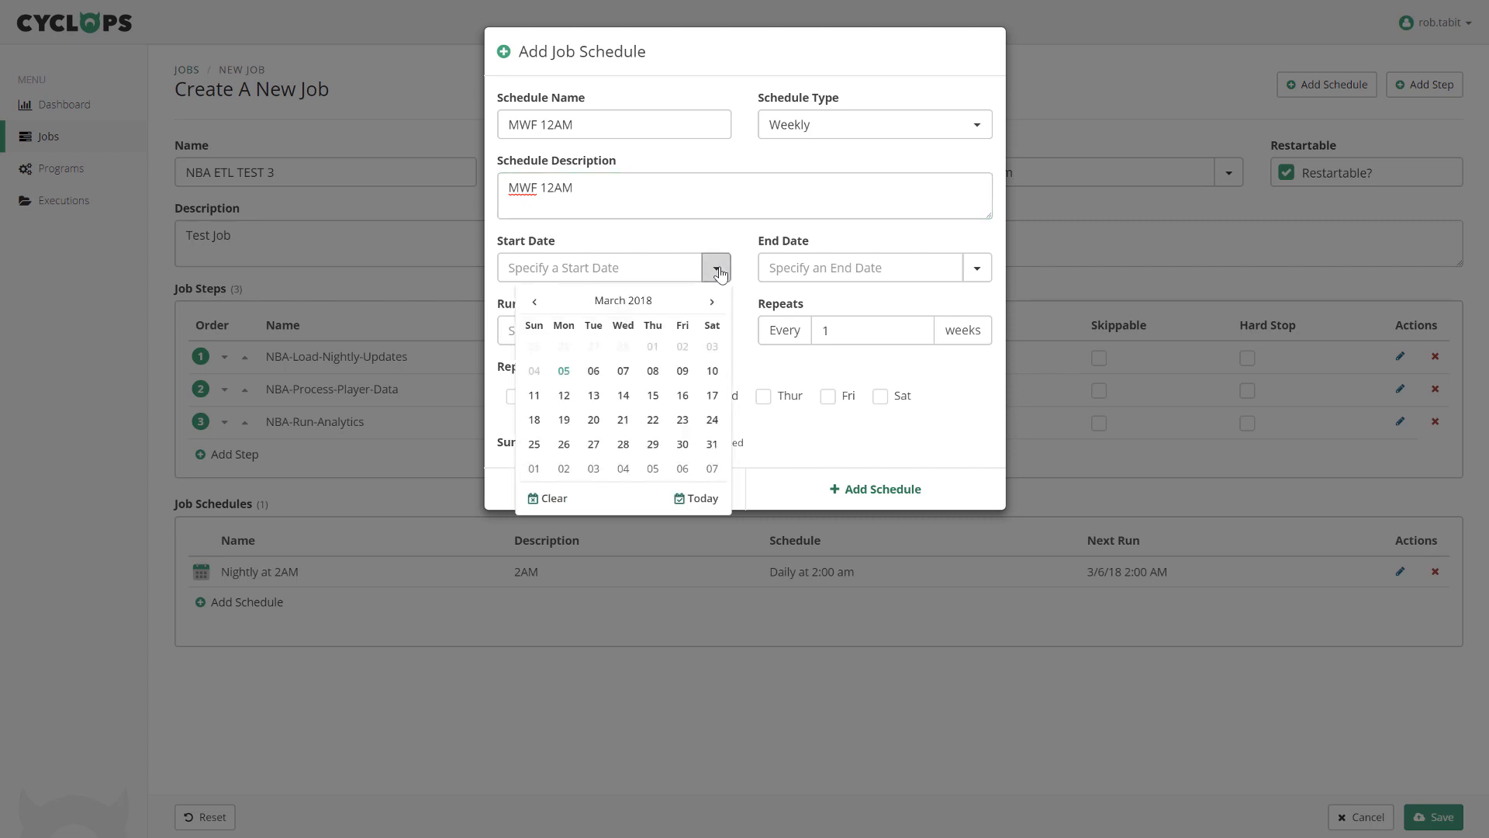
click(623, 372)
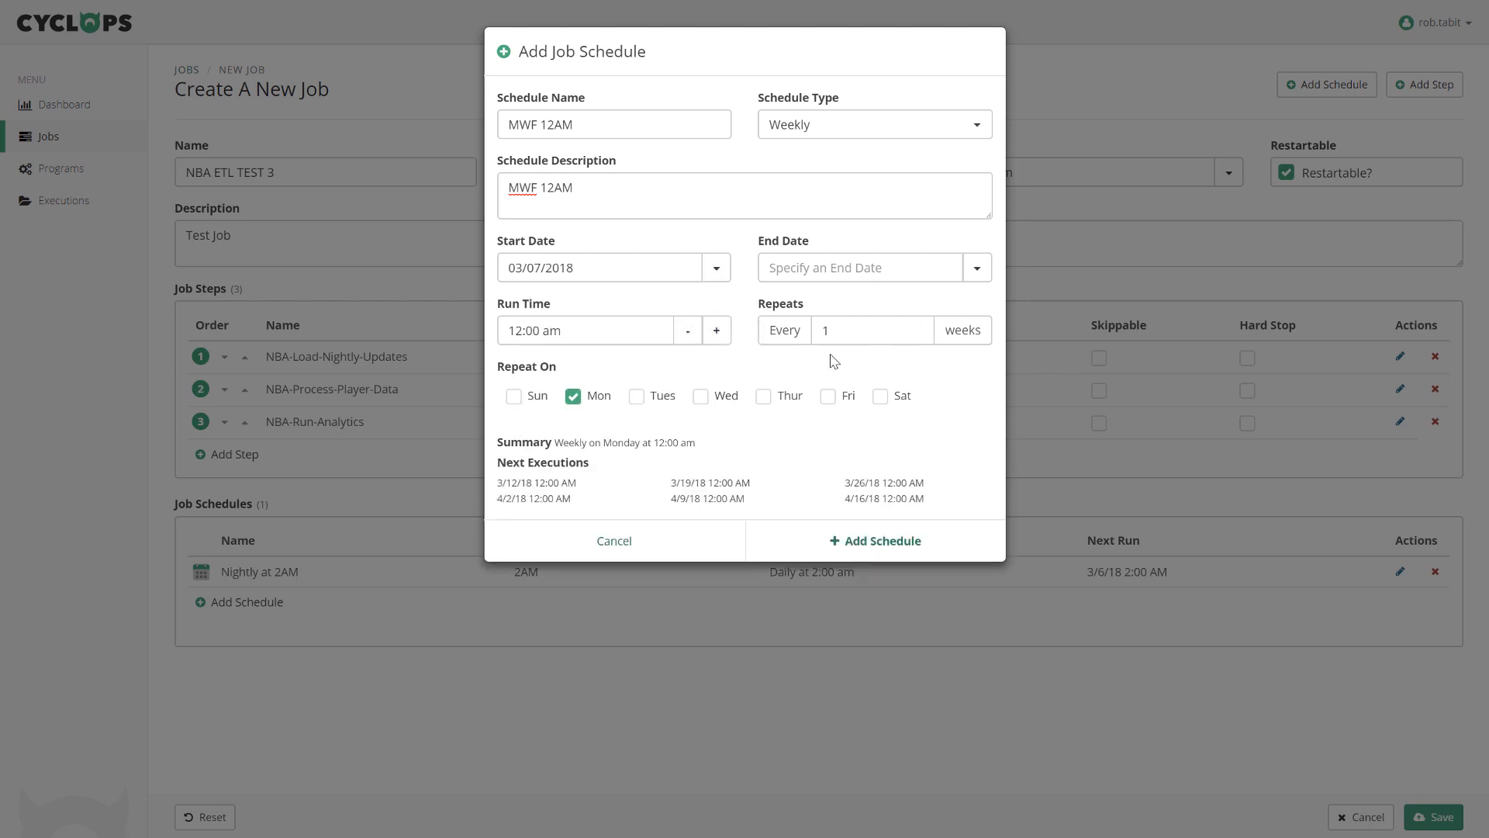
click(700, 396)
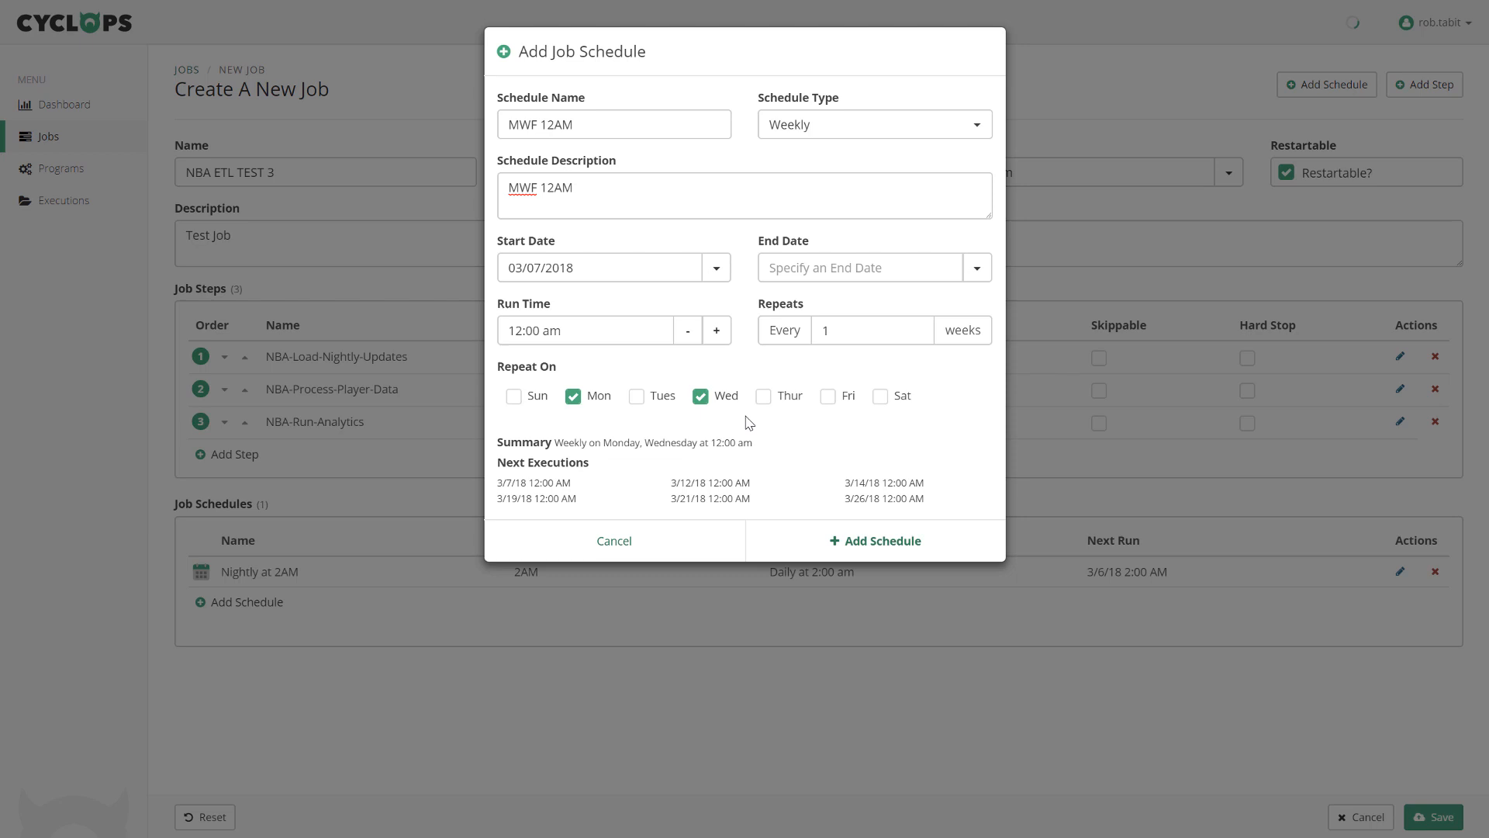
click(828, 397)
click(854, 546)
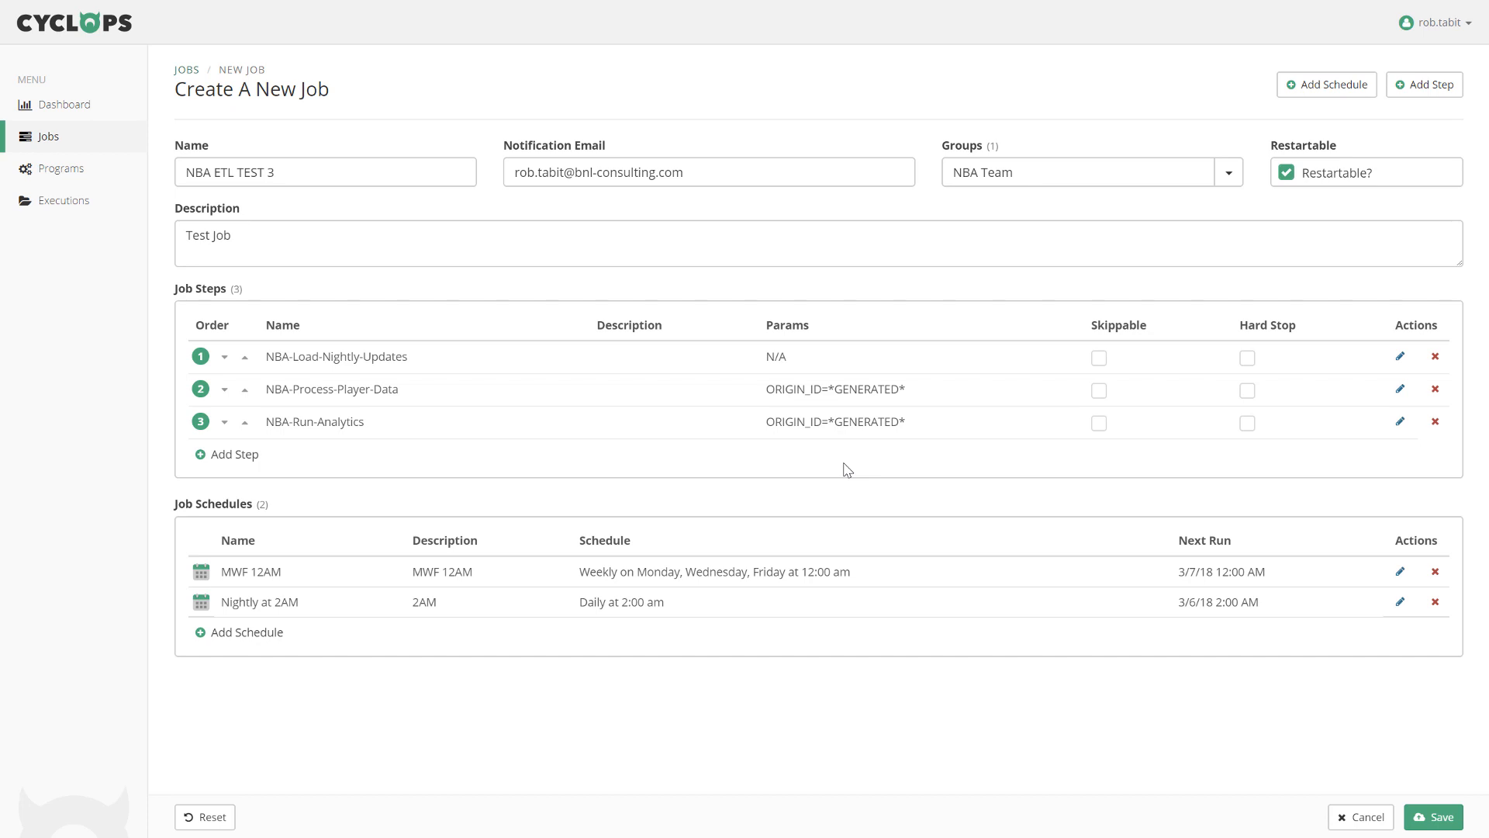
Save the NBA ETL TEST 3 job, run it once, and open execution #882913.
click(1429, 818)
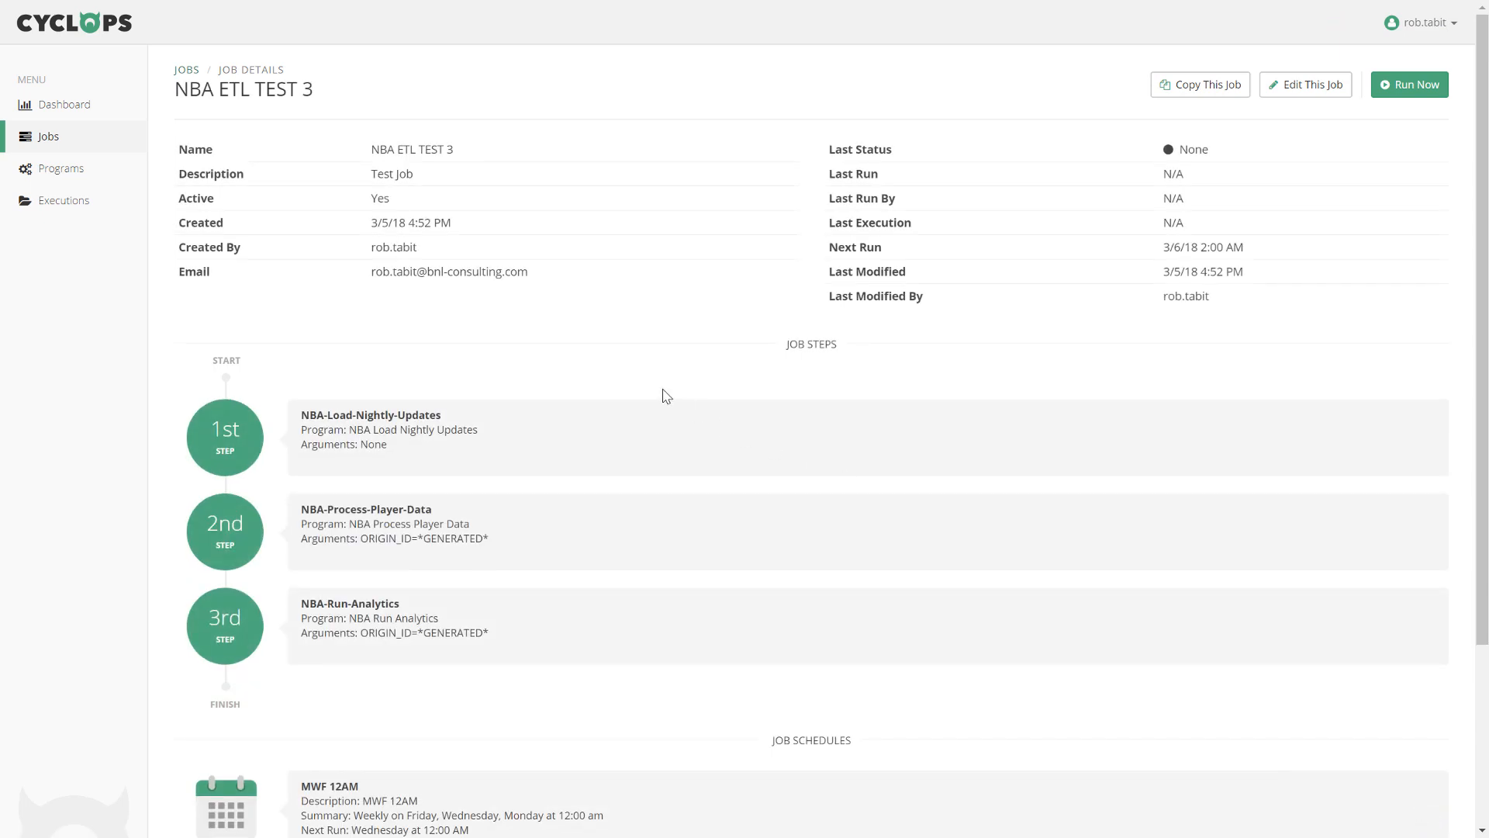
drag(1484, 456, 1479, 375)
click(1407, 90)
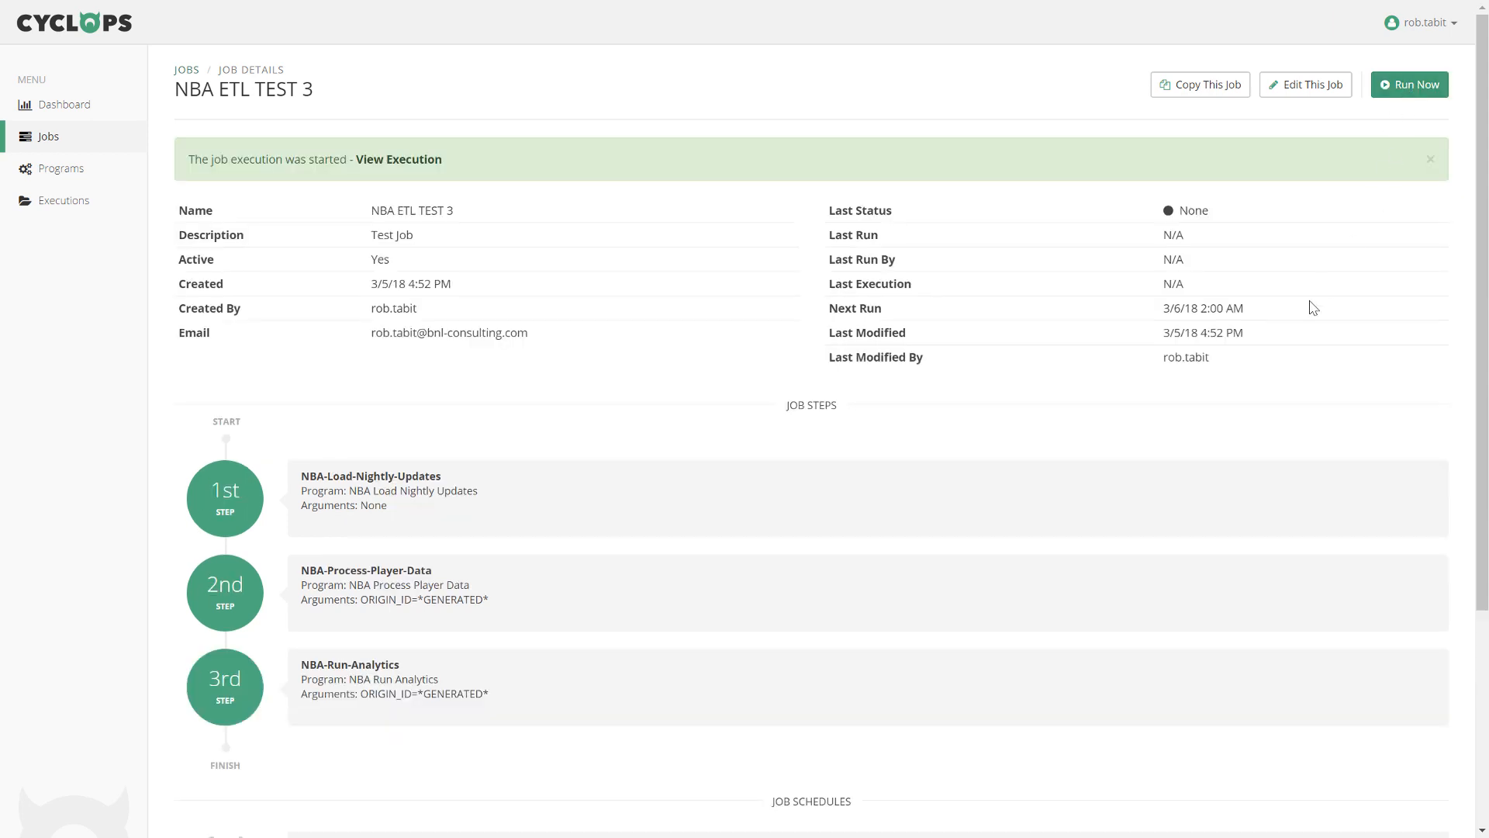
click(396, 160)
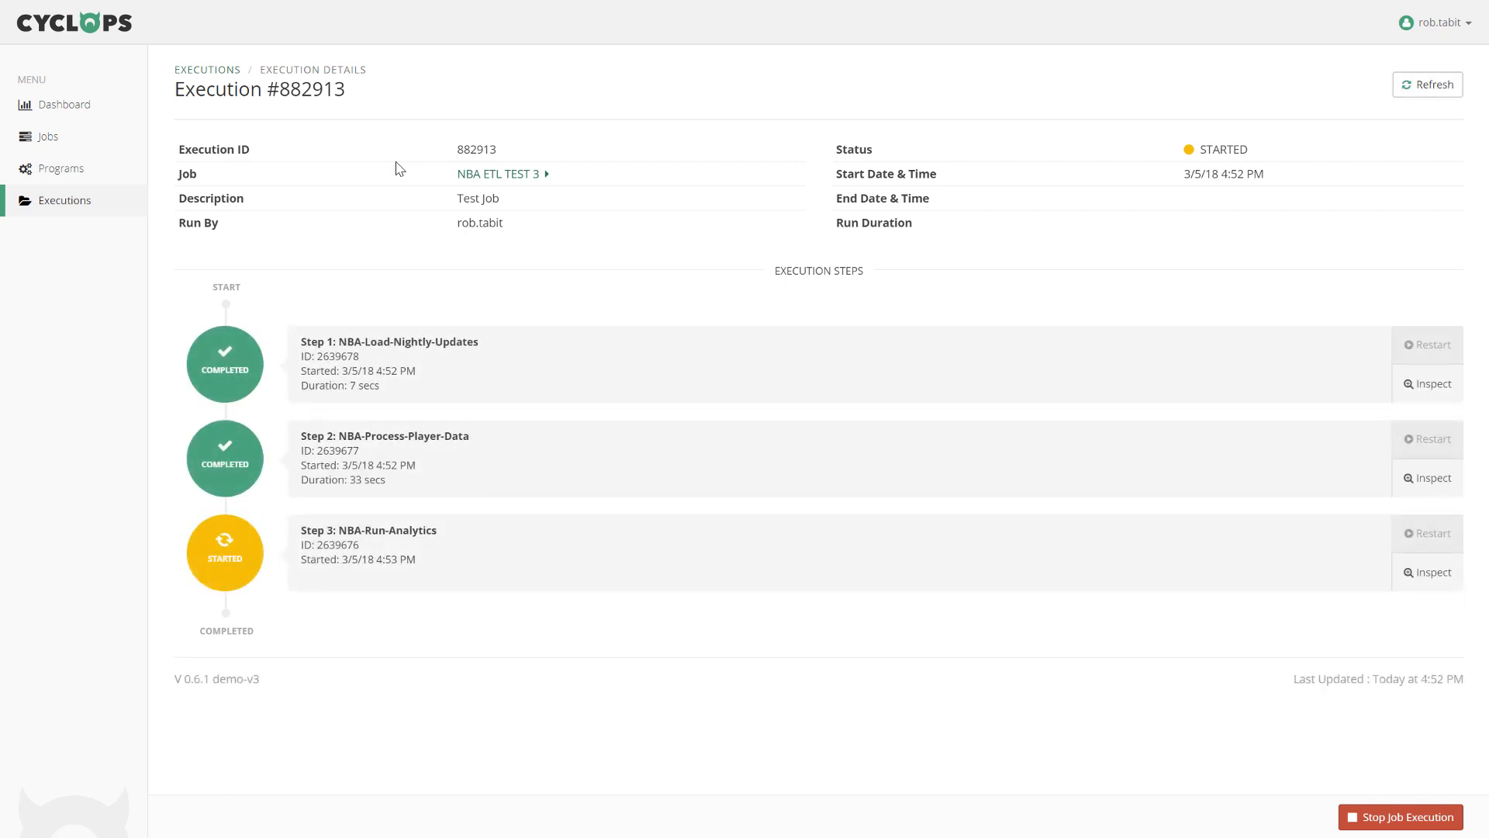
Inspect Step 3, NBA-Run-Analytics, to view its step details and execution log.
click(1423, 572)
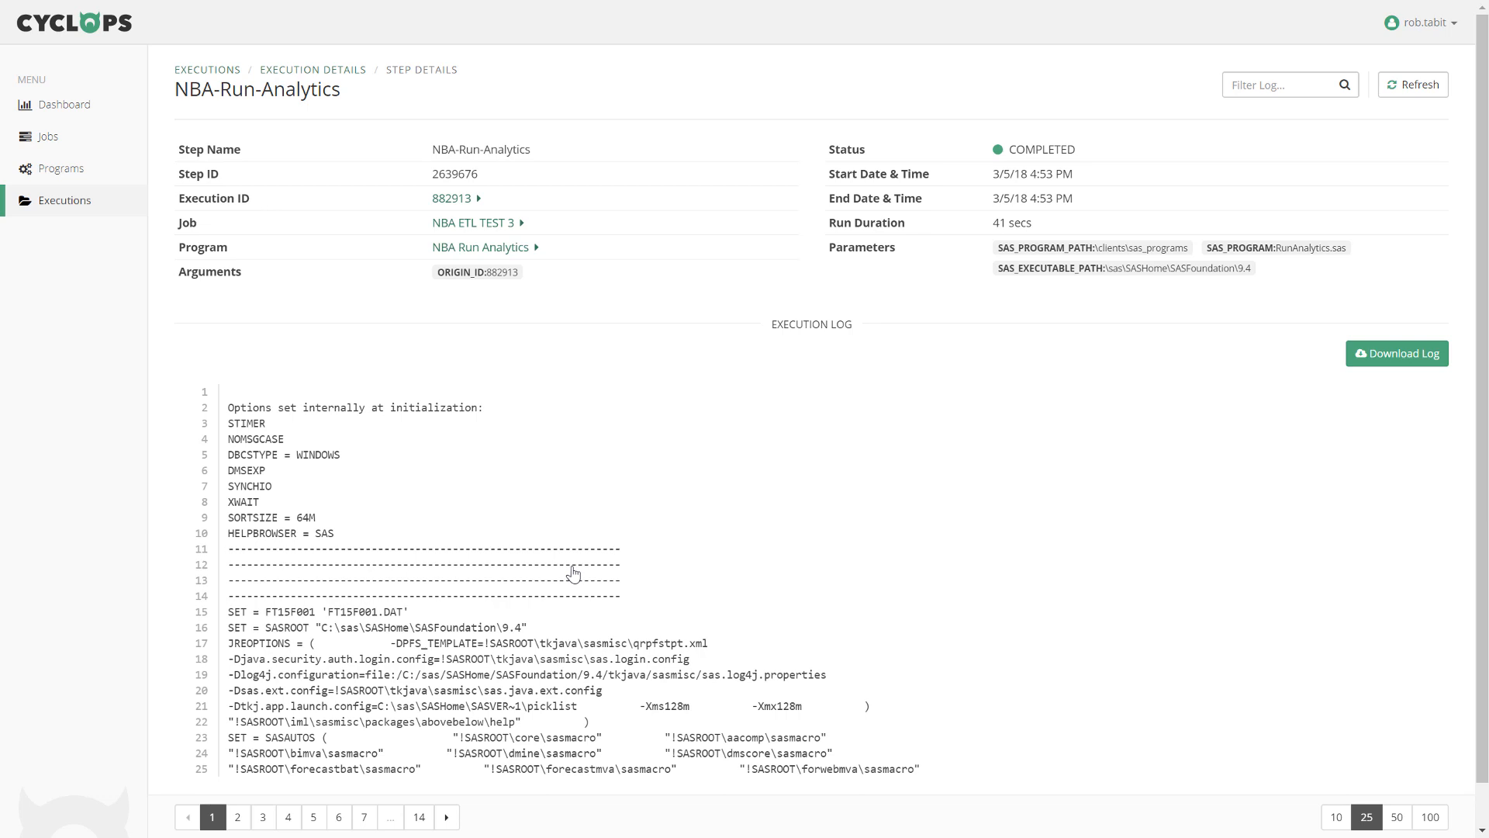
Filter the NBA-Run-Analytics log for SASROOT and jump to line 37 in the full log.
click(1299, 86)
text(SASROOT)
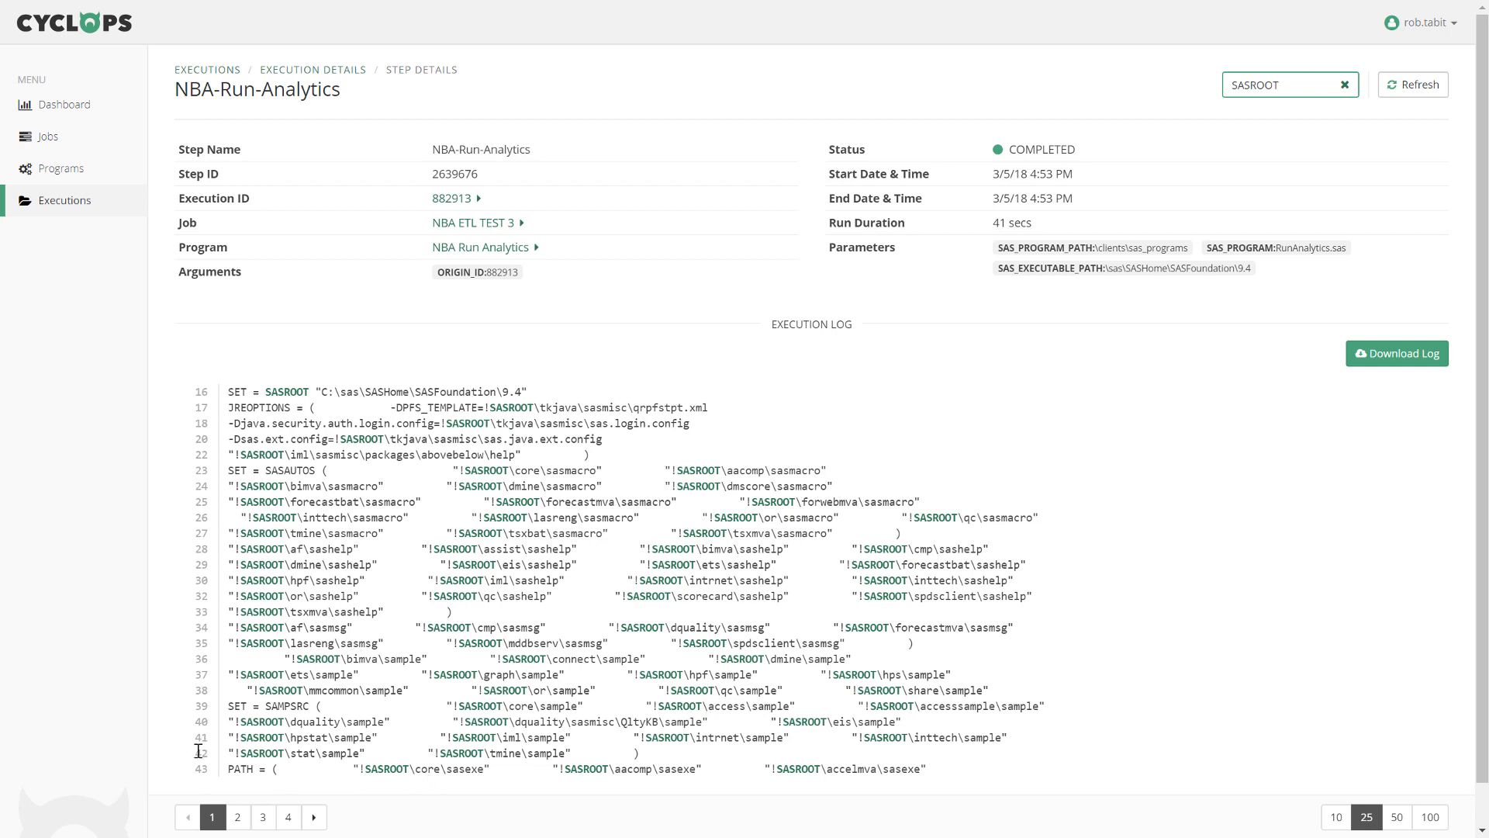
click(201, 675)
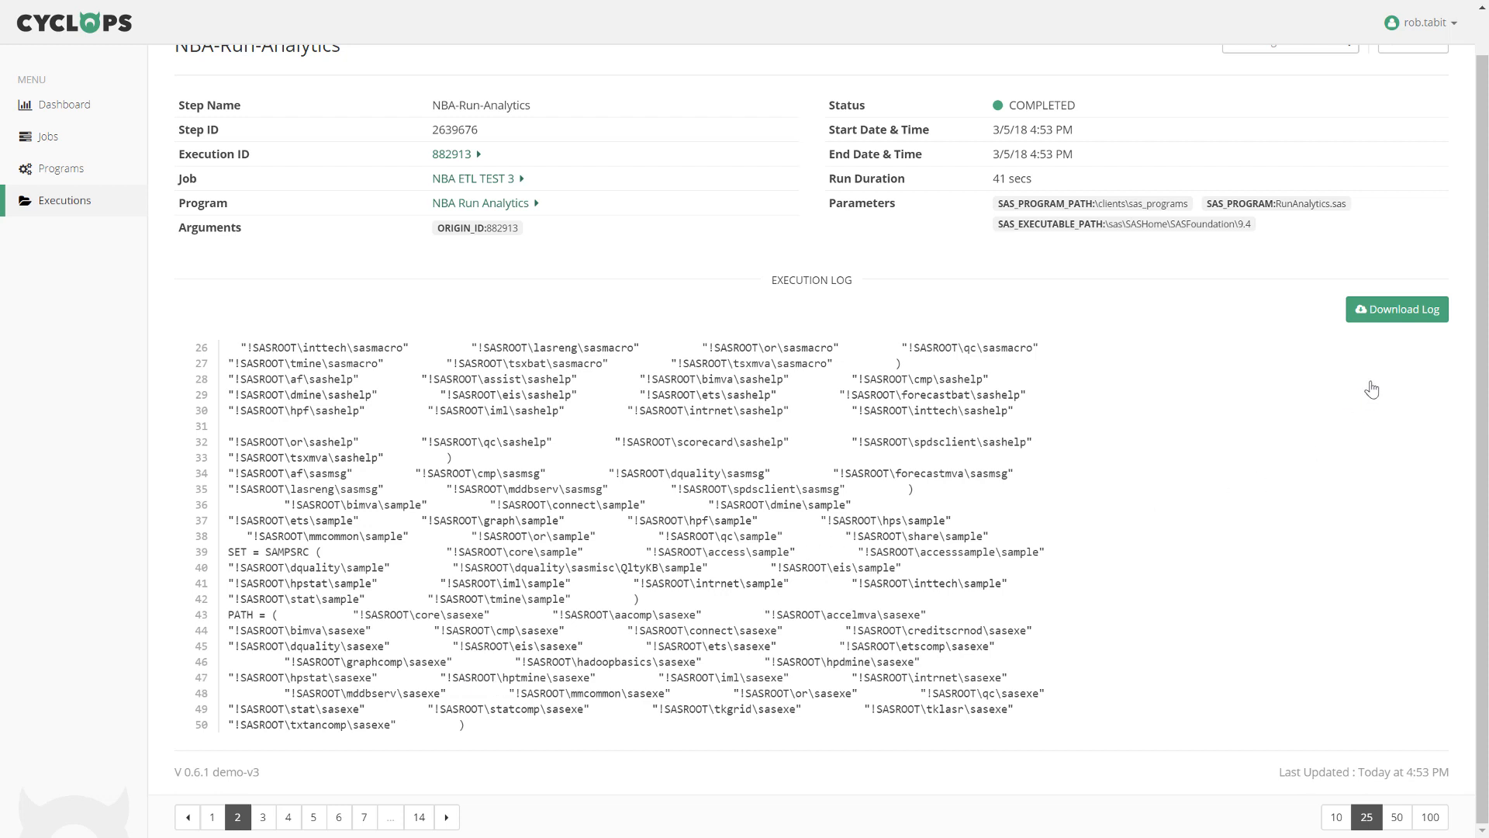
Download the log as 2639676_log.txt and return to execution 882913's details.
click(1408, 310)
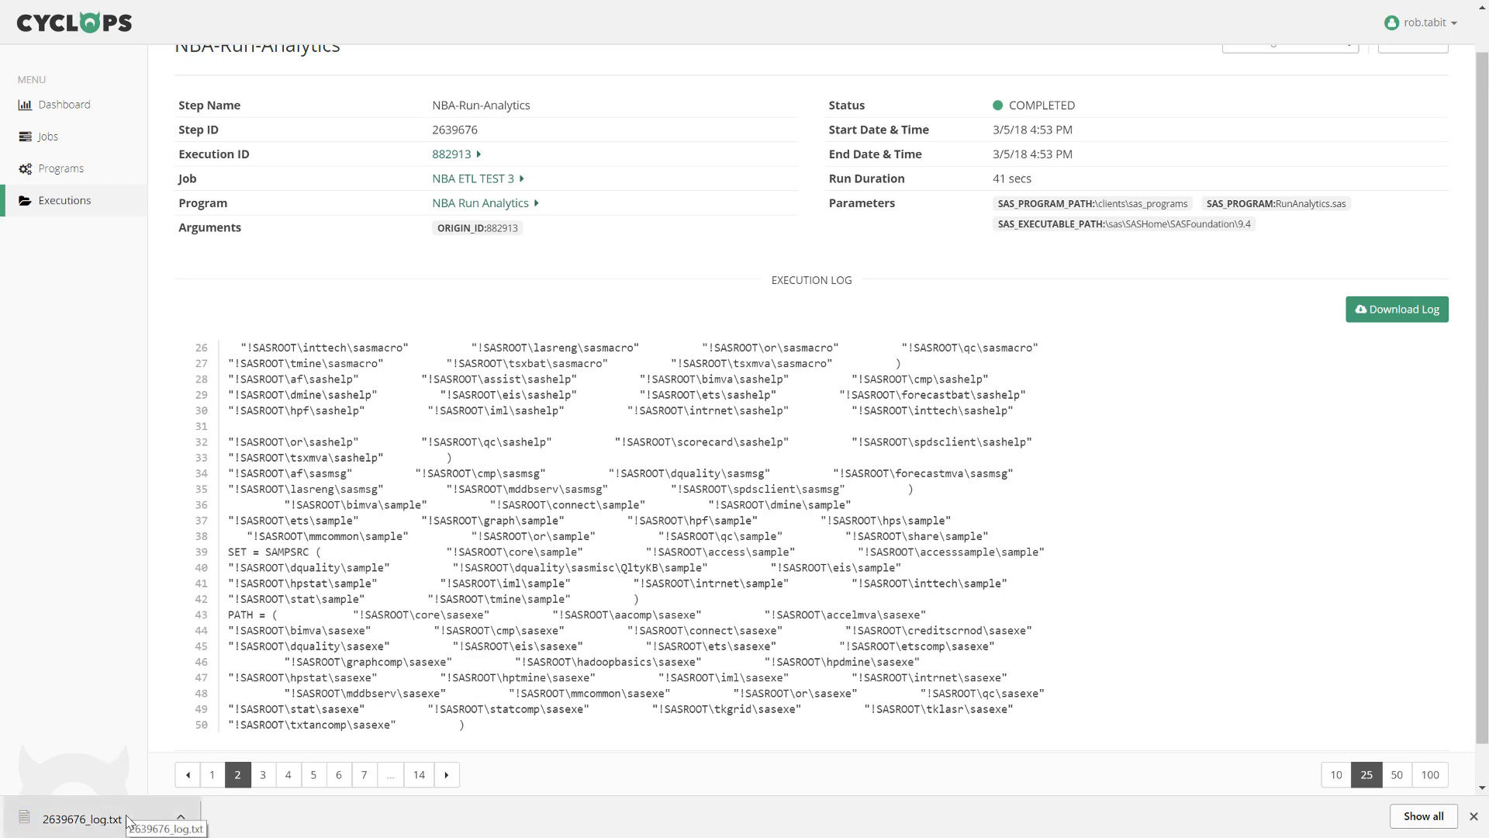
scroll(1487, 99, up, 1)
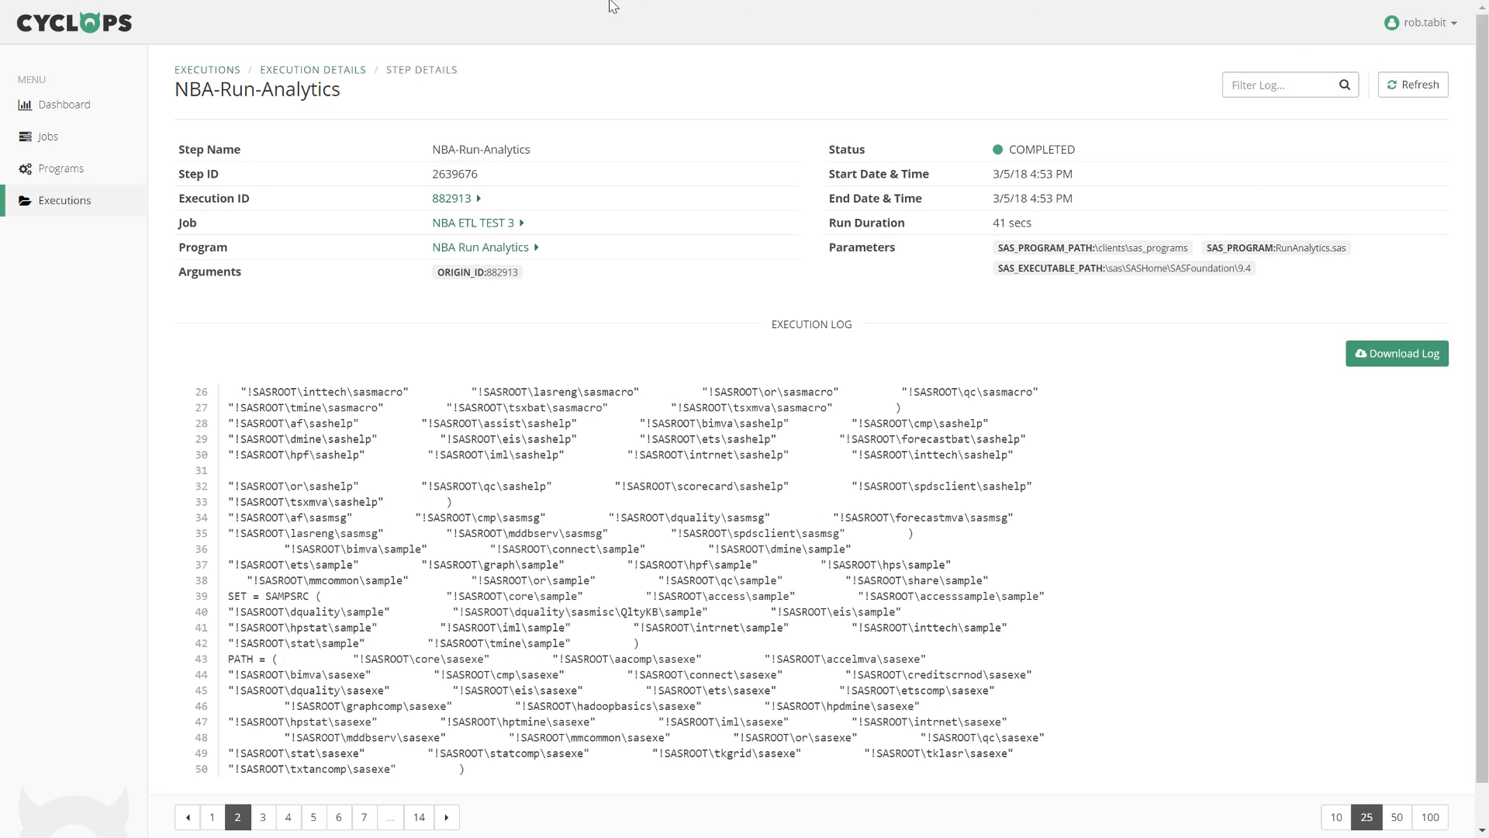
click(291, 71)
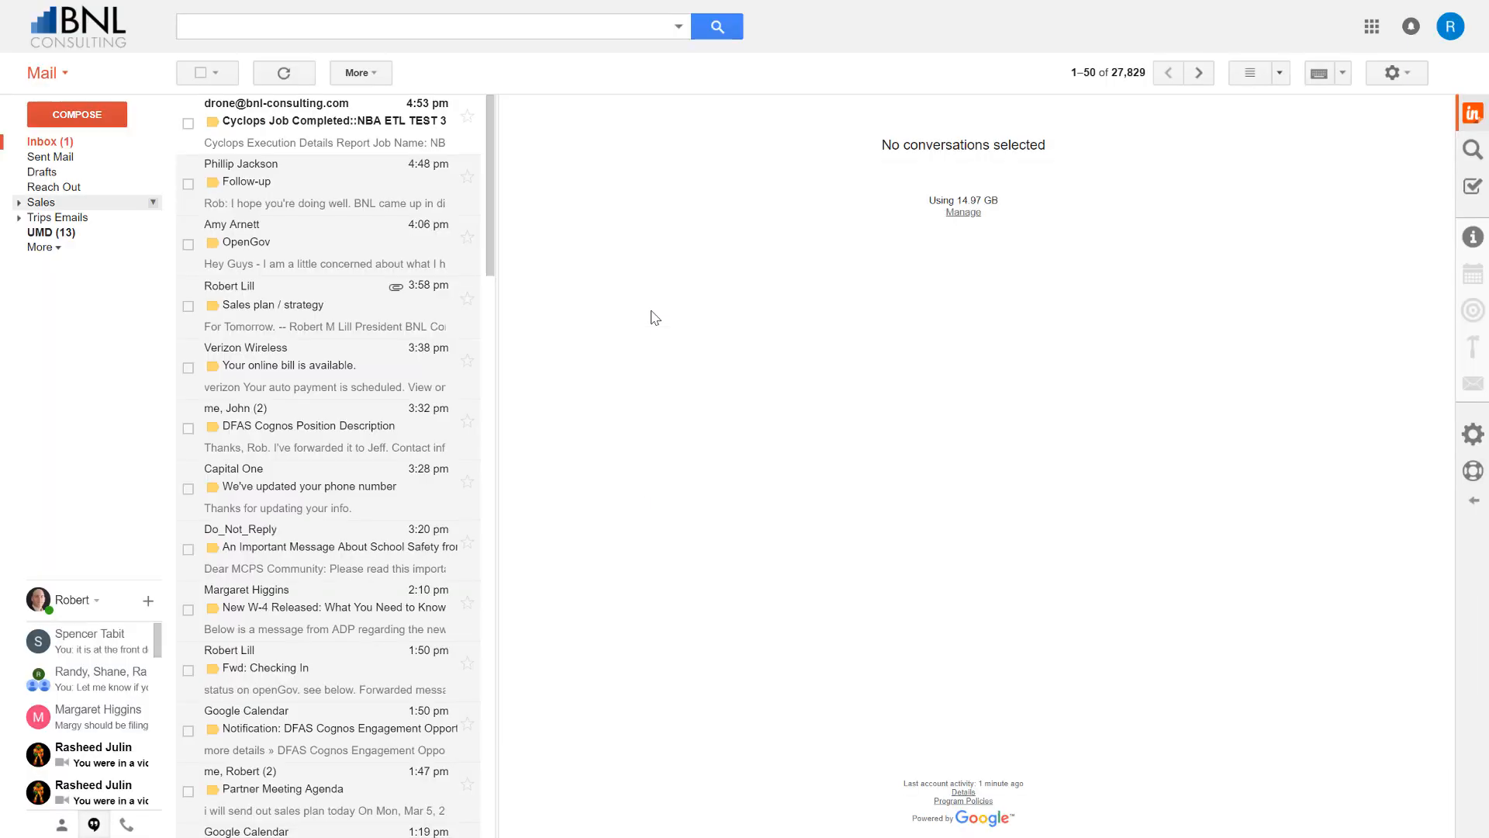
Open the 'Cyclops Job Completed::NBA ETL TEST 3' email and follow 'View The Full Report' to execution 882913.
click(329, 124)
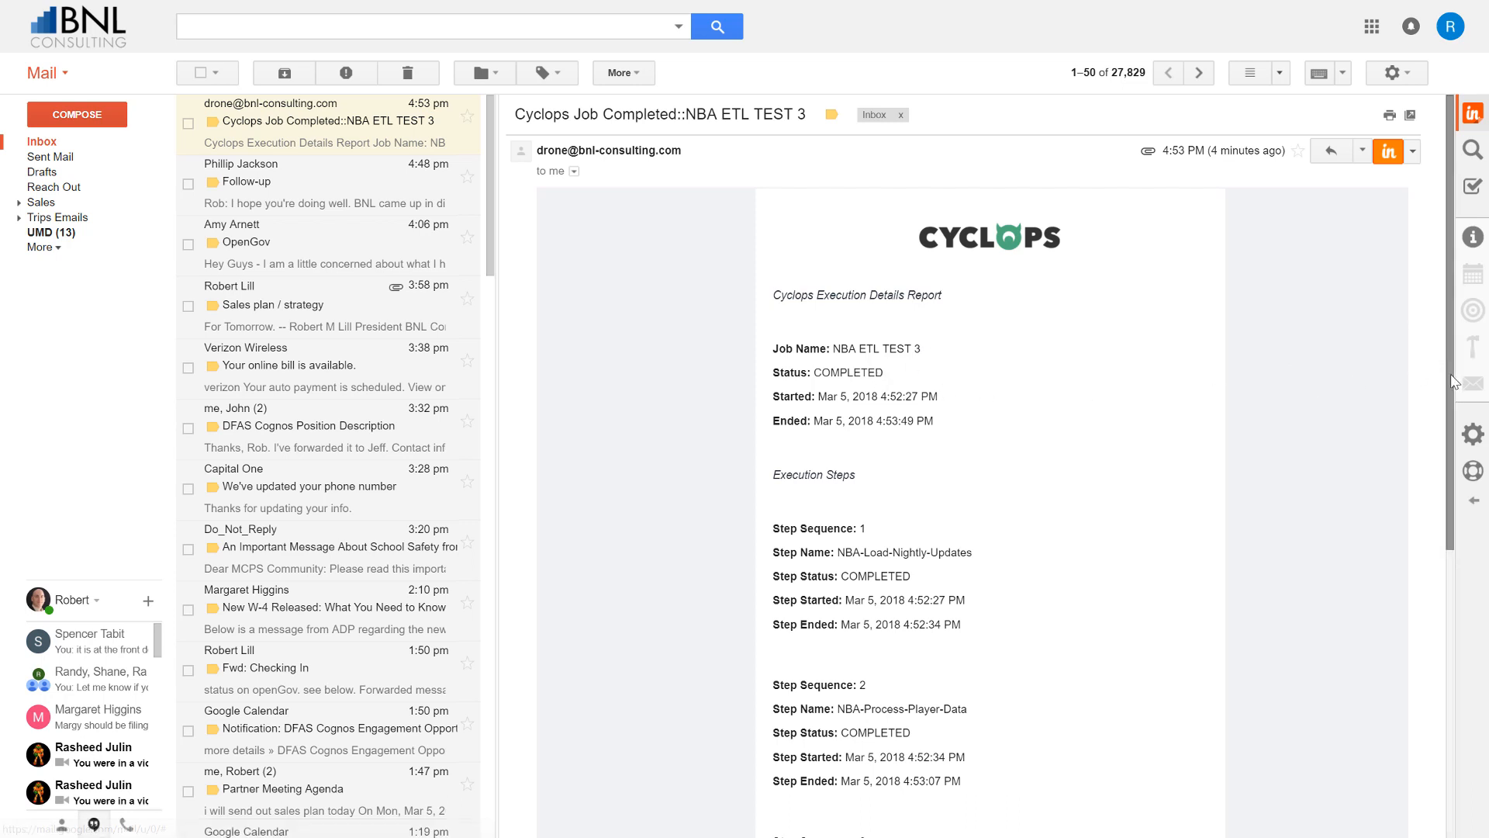
drag(1451, 381, 1451, 509)
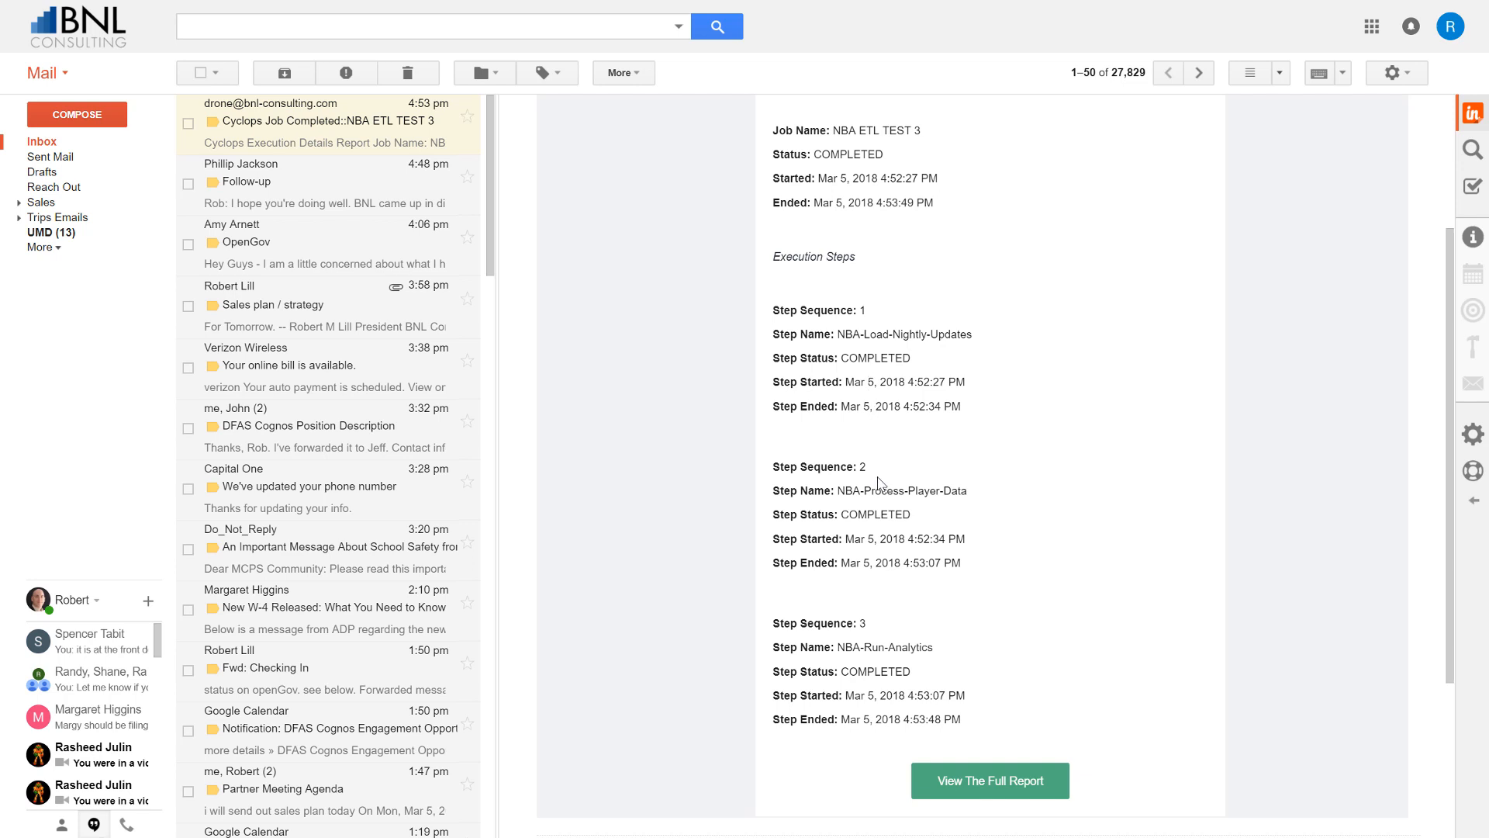
click(981, 787)
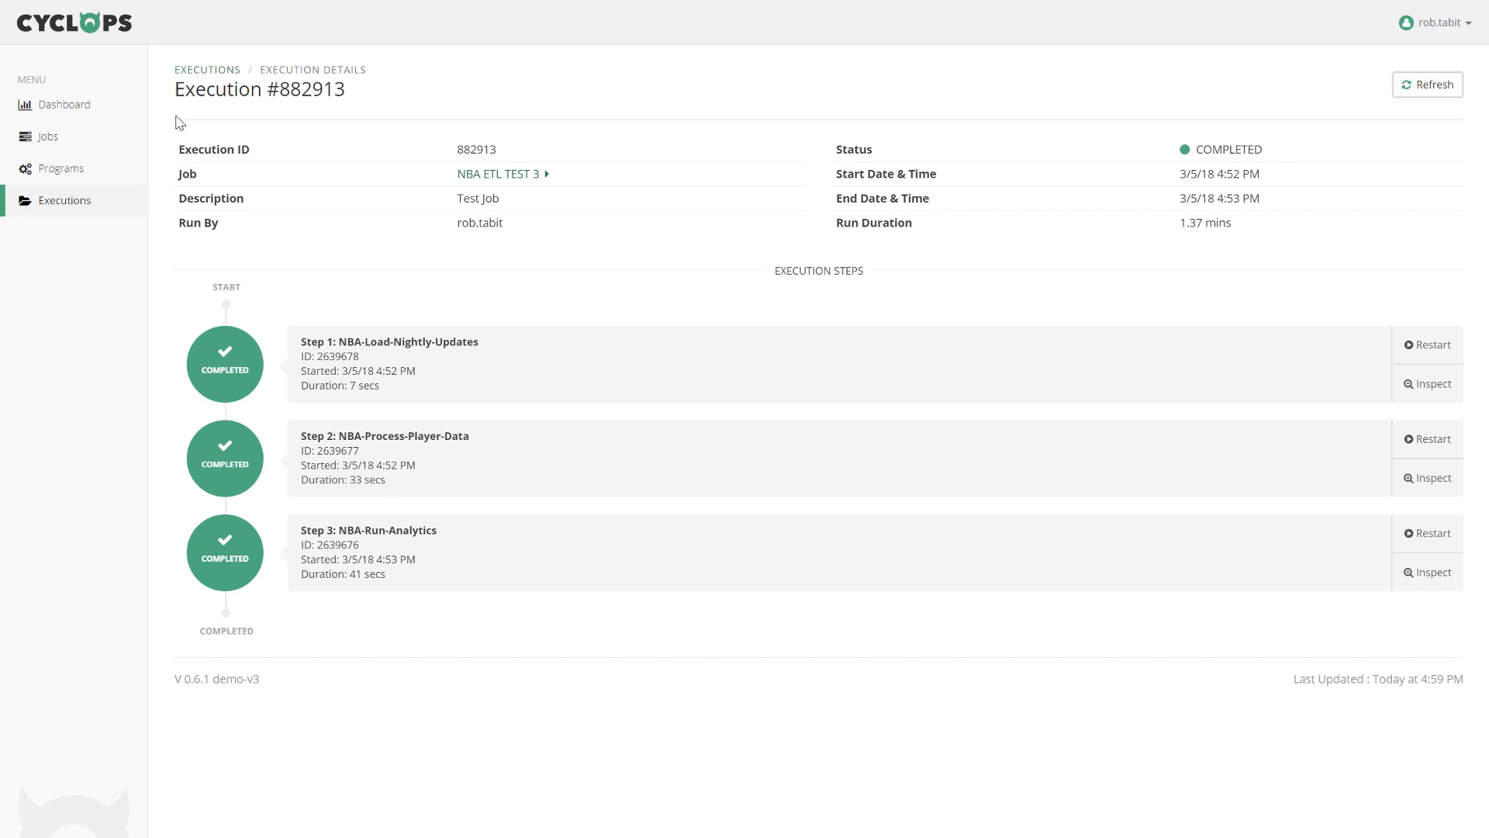
On the executions list, set the date range start to Nov 1, 2017.
click(200, 71)
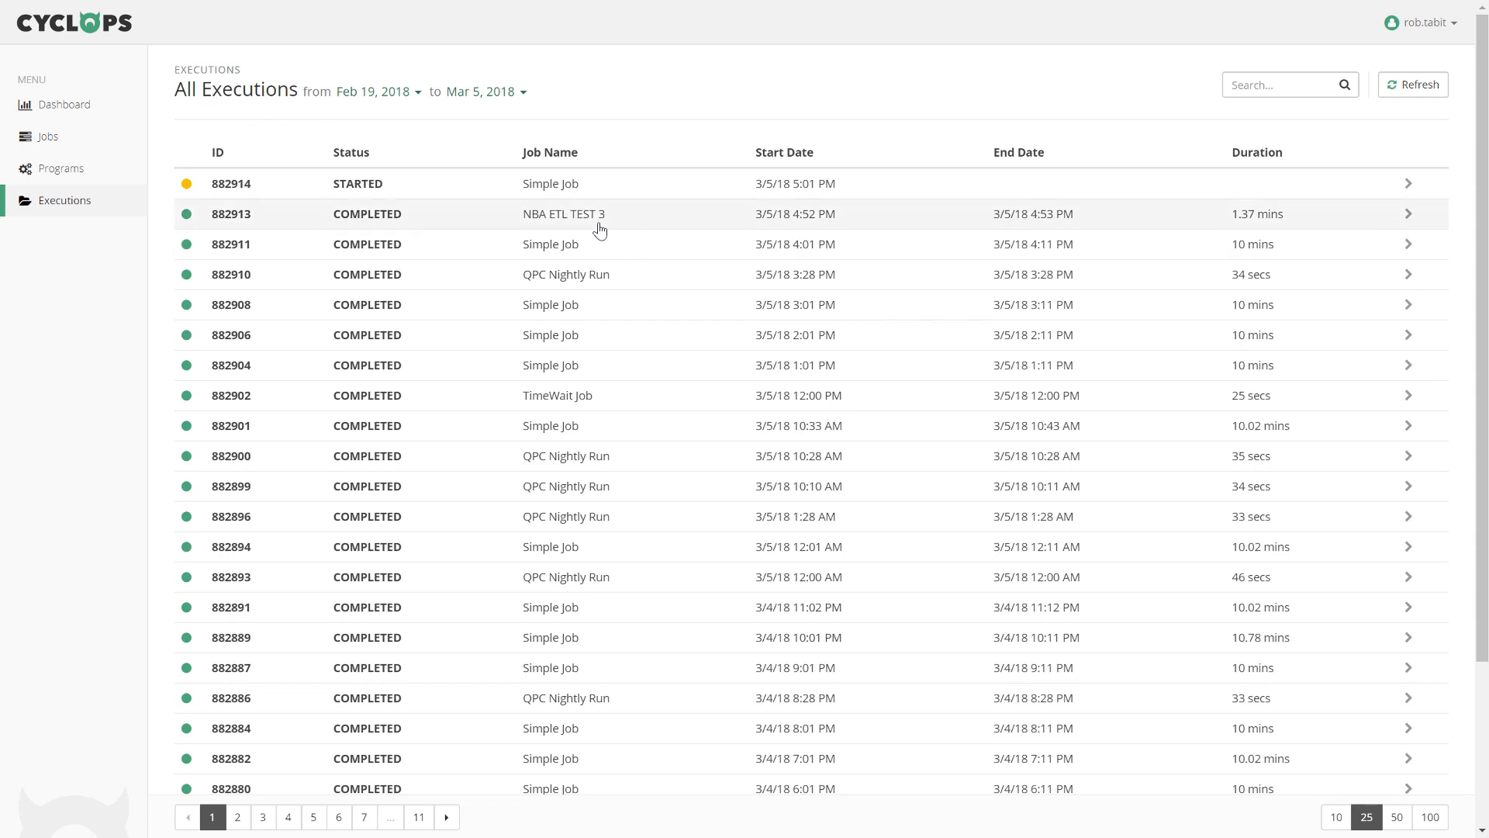
click(411, 94)
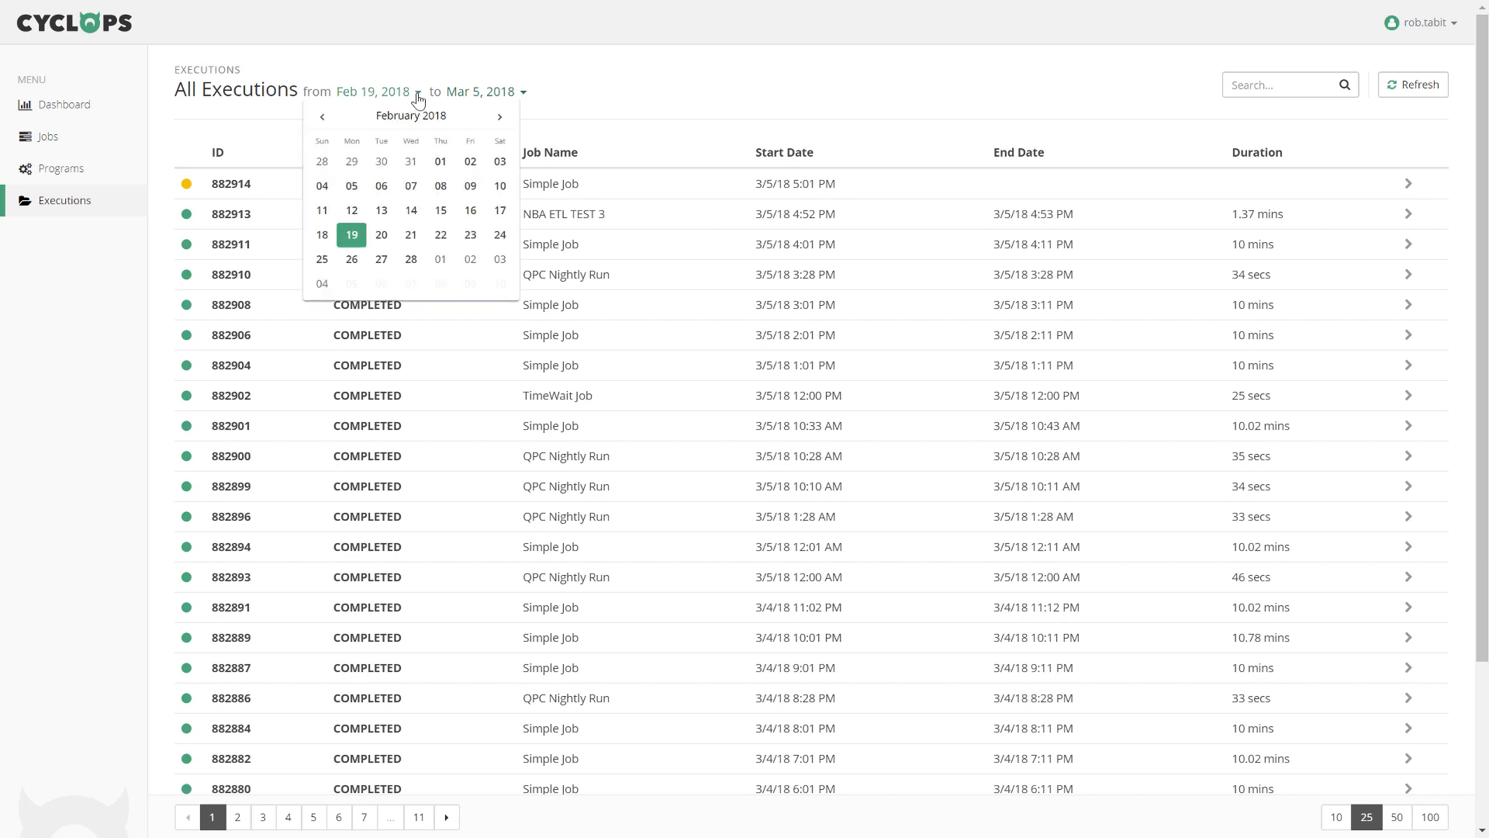
click(323, 118)
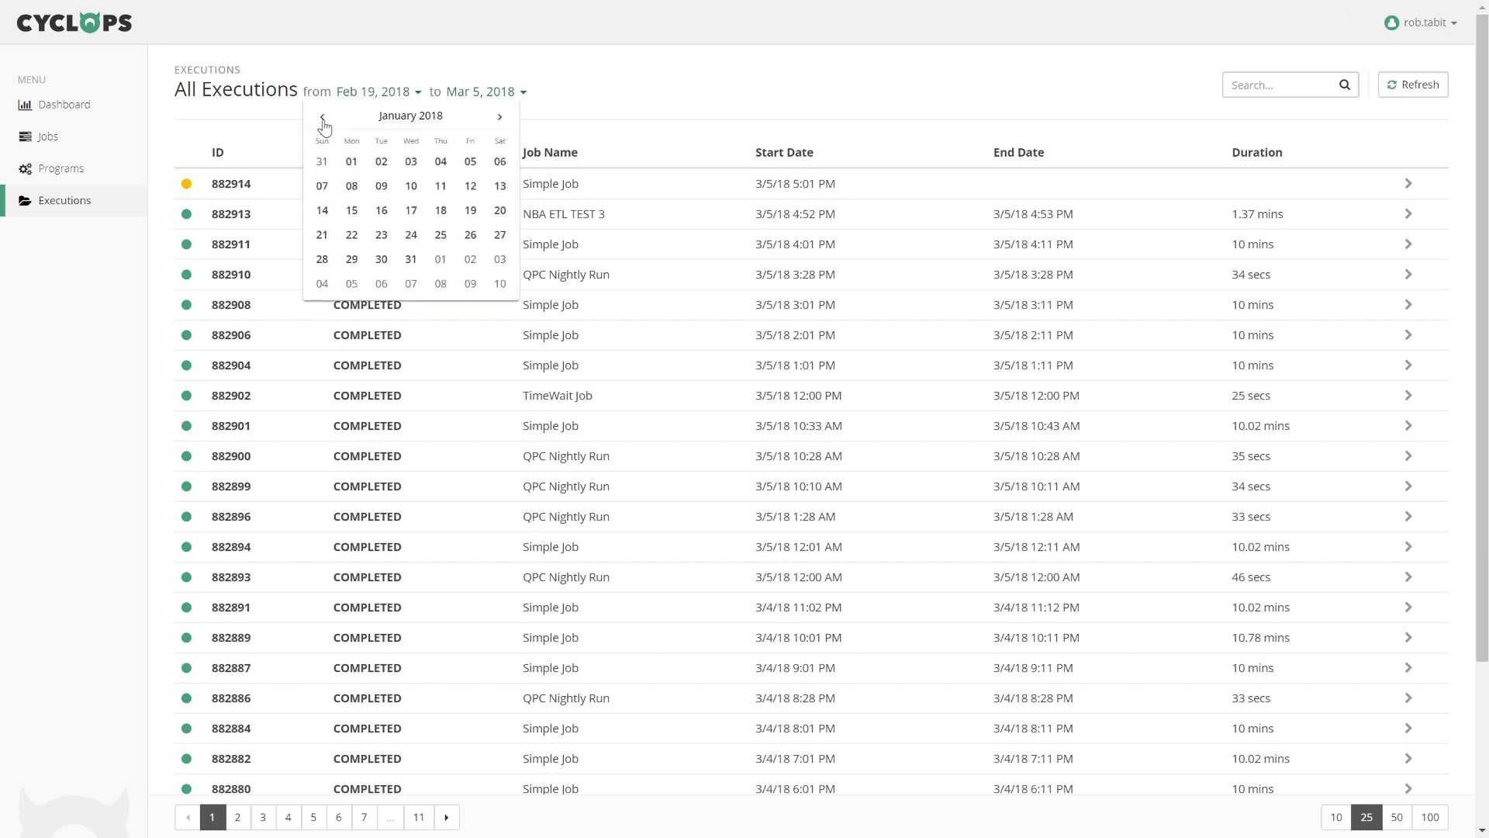
click(323, 118)
click(322, 118)
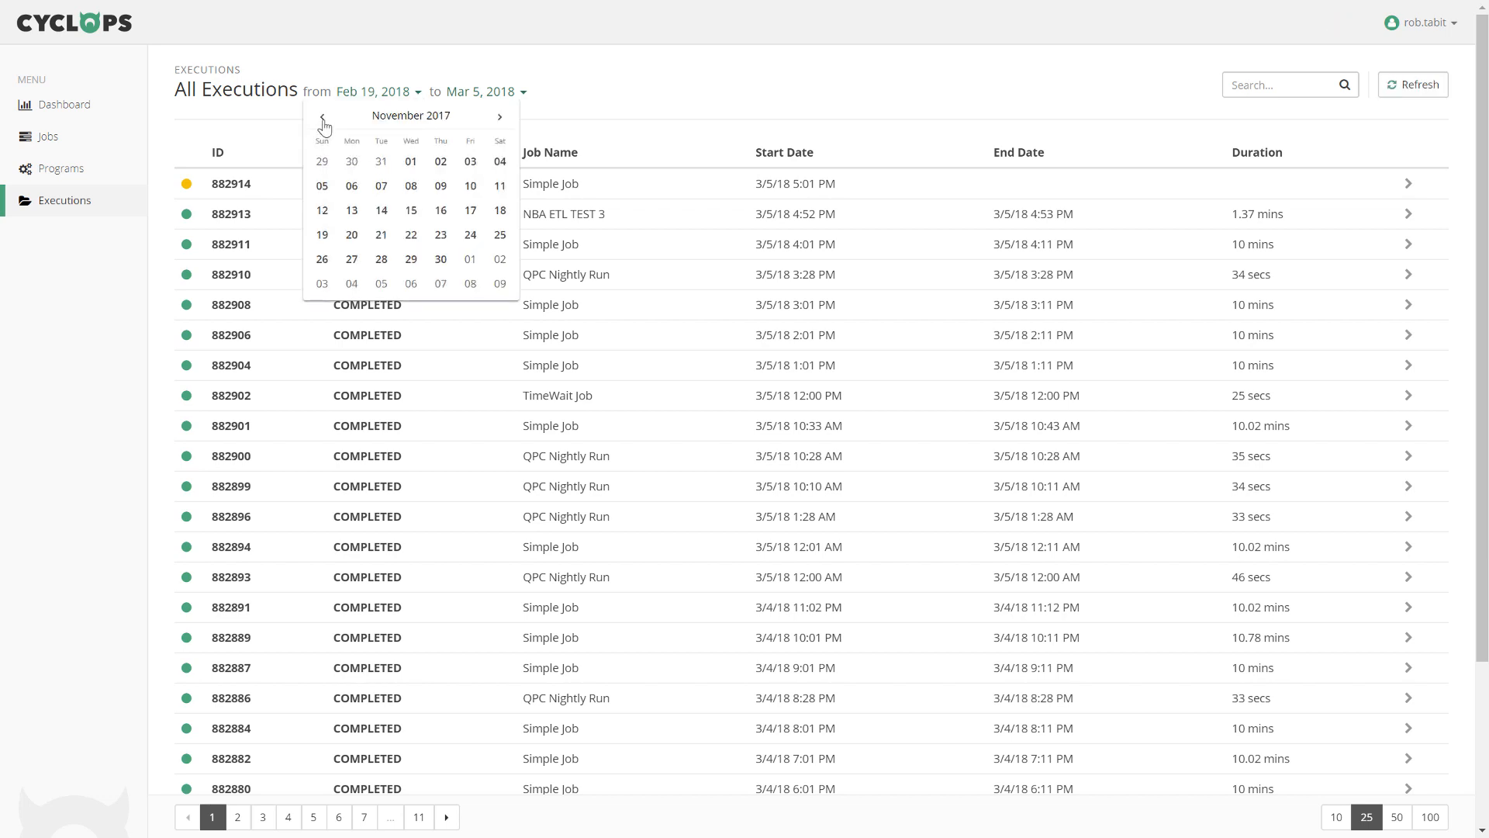
click(409, 162)
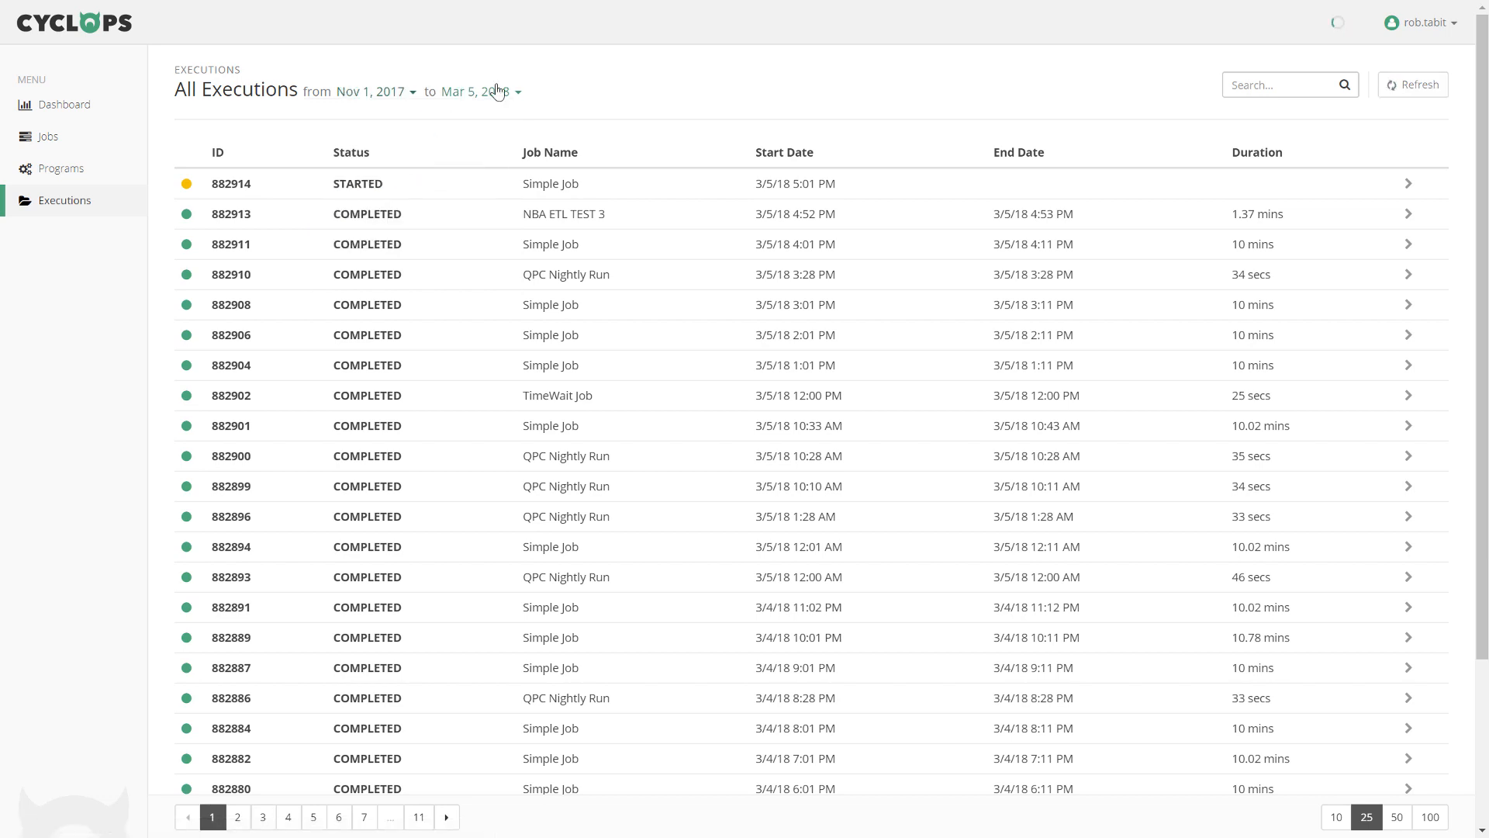
Set the date range end to Nov 2, 2017 and open QPC Nightly Run execution 2329.
click(520, 92)
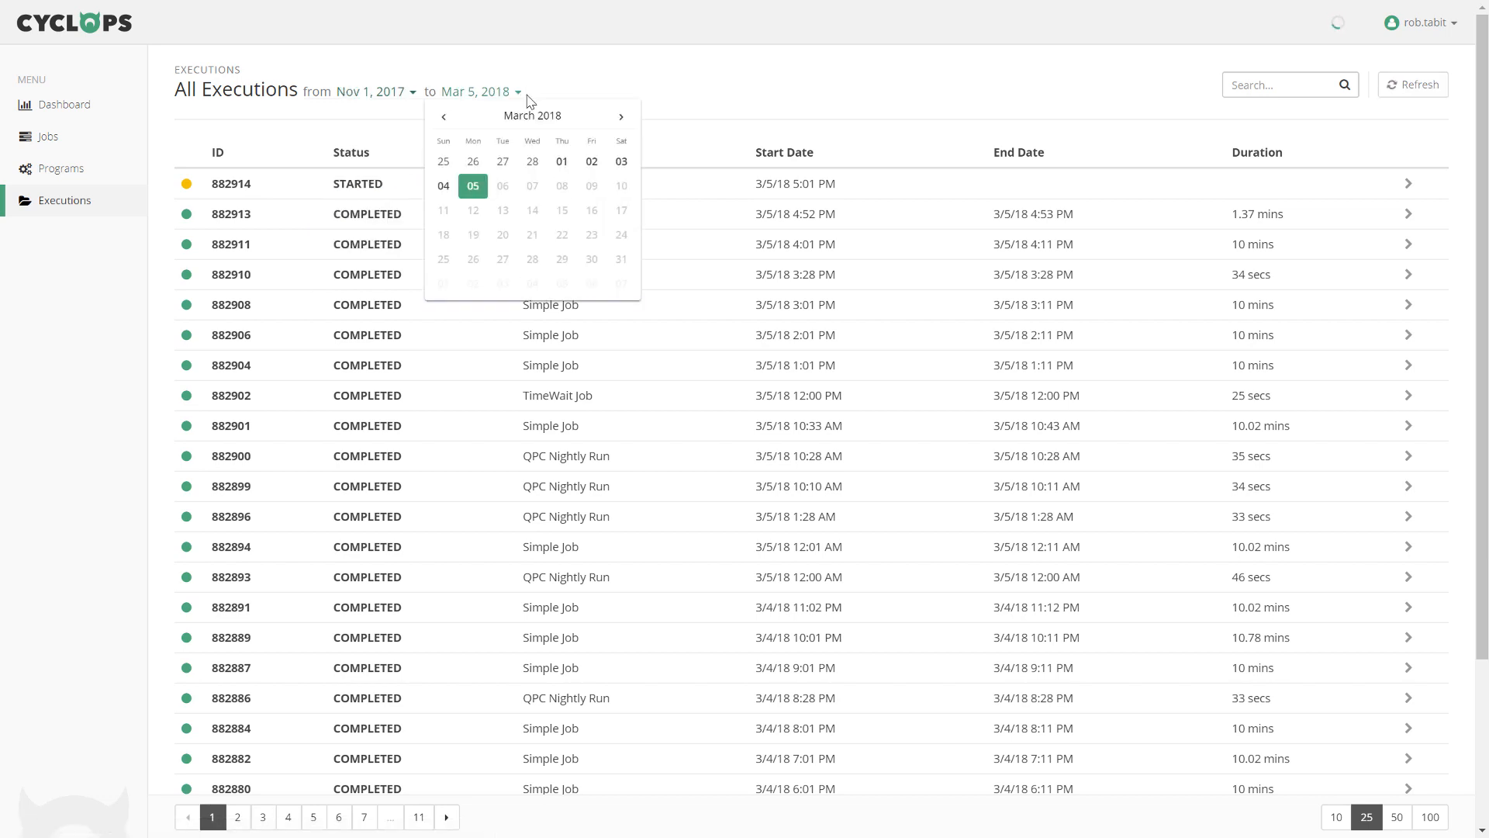
click(447, 121)
click(446, 121)
click(446, 121)
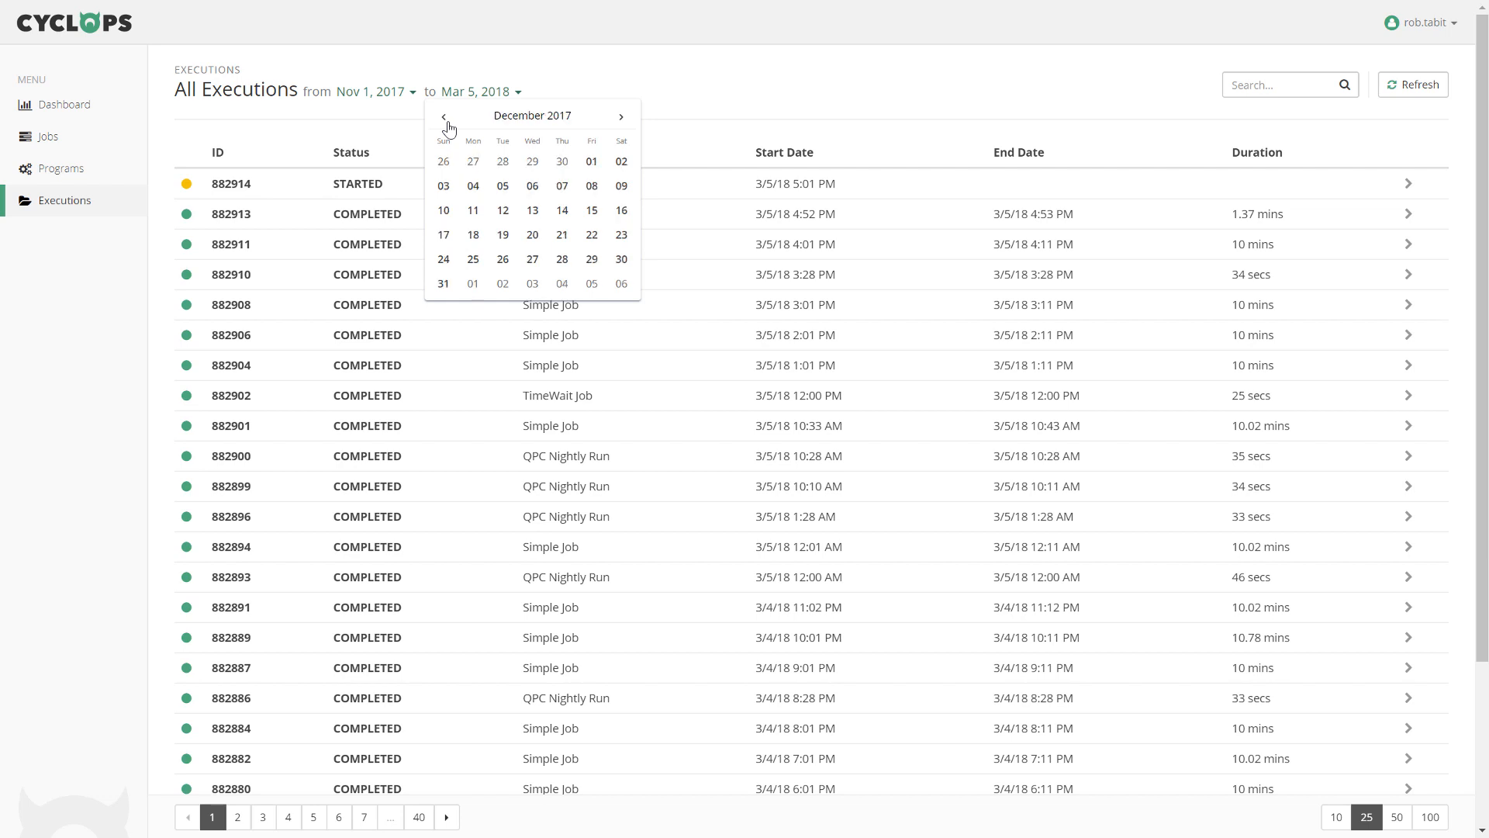
click(446, 118)
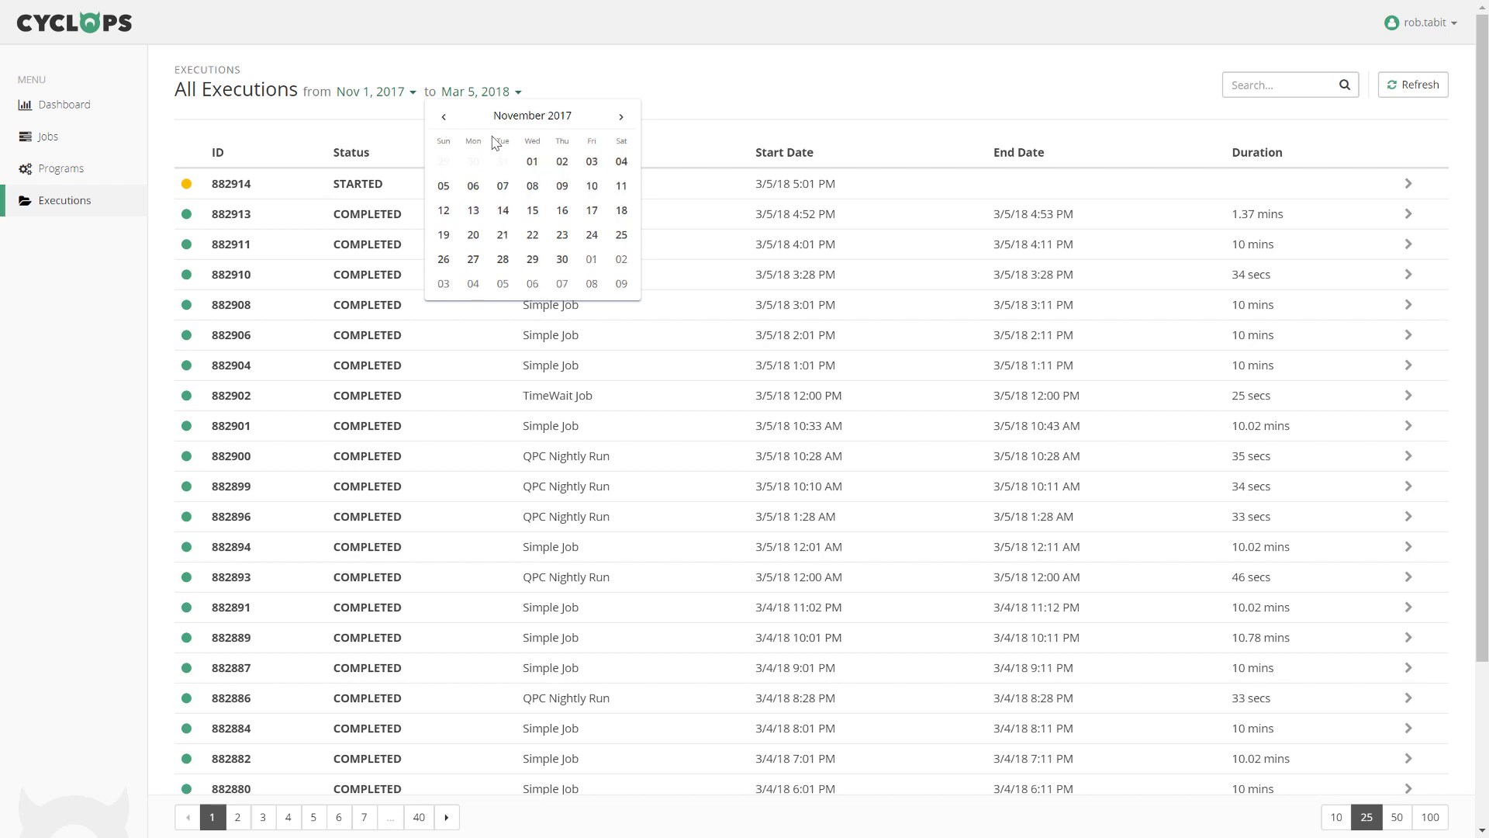
click(562, 162)
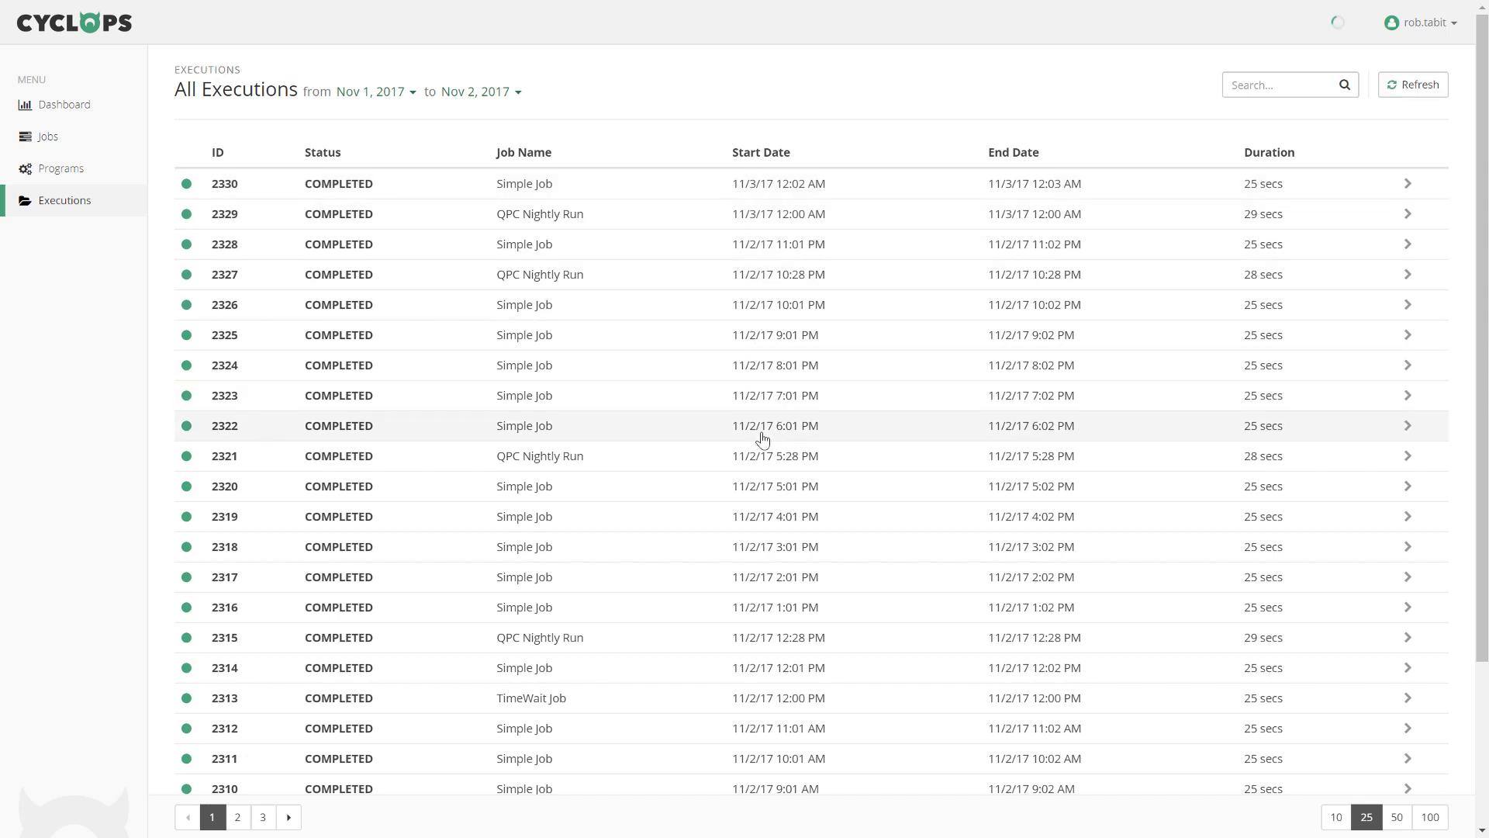
click(781, 207)
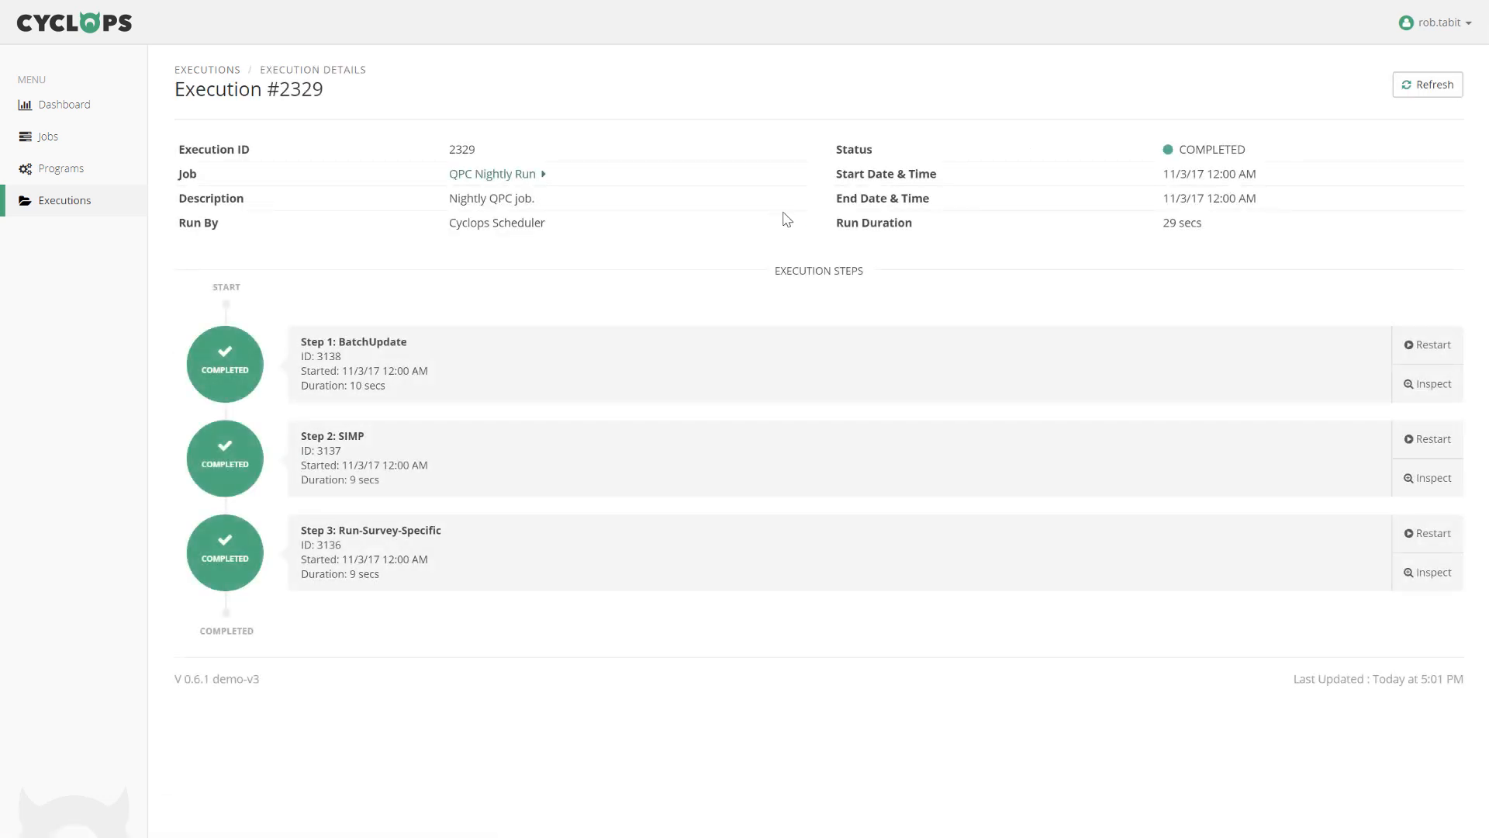
Inspect the Step 2 SIMP log of execution 2329, then return to the Dashboard.
click(1433, 479)
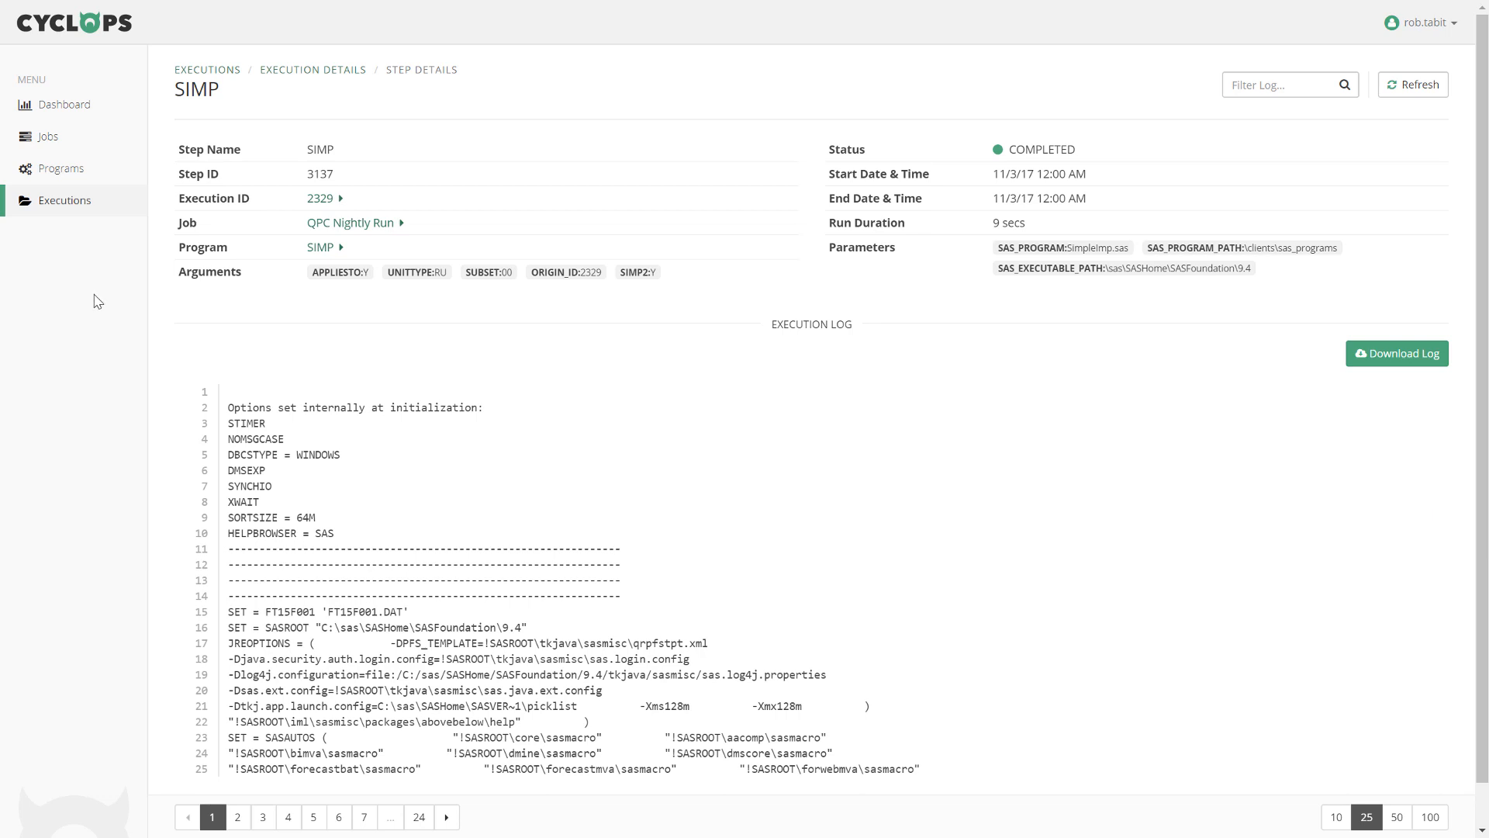
click(72, 113)
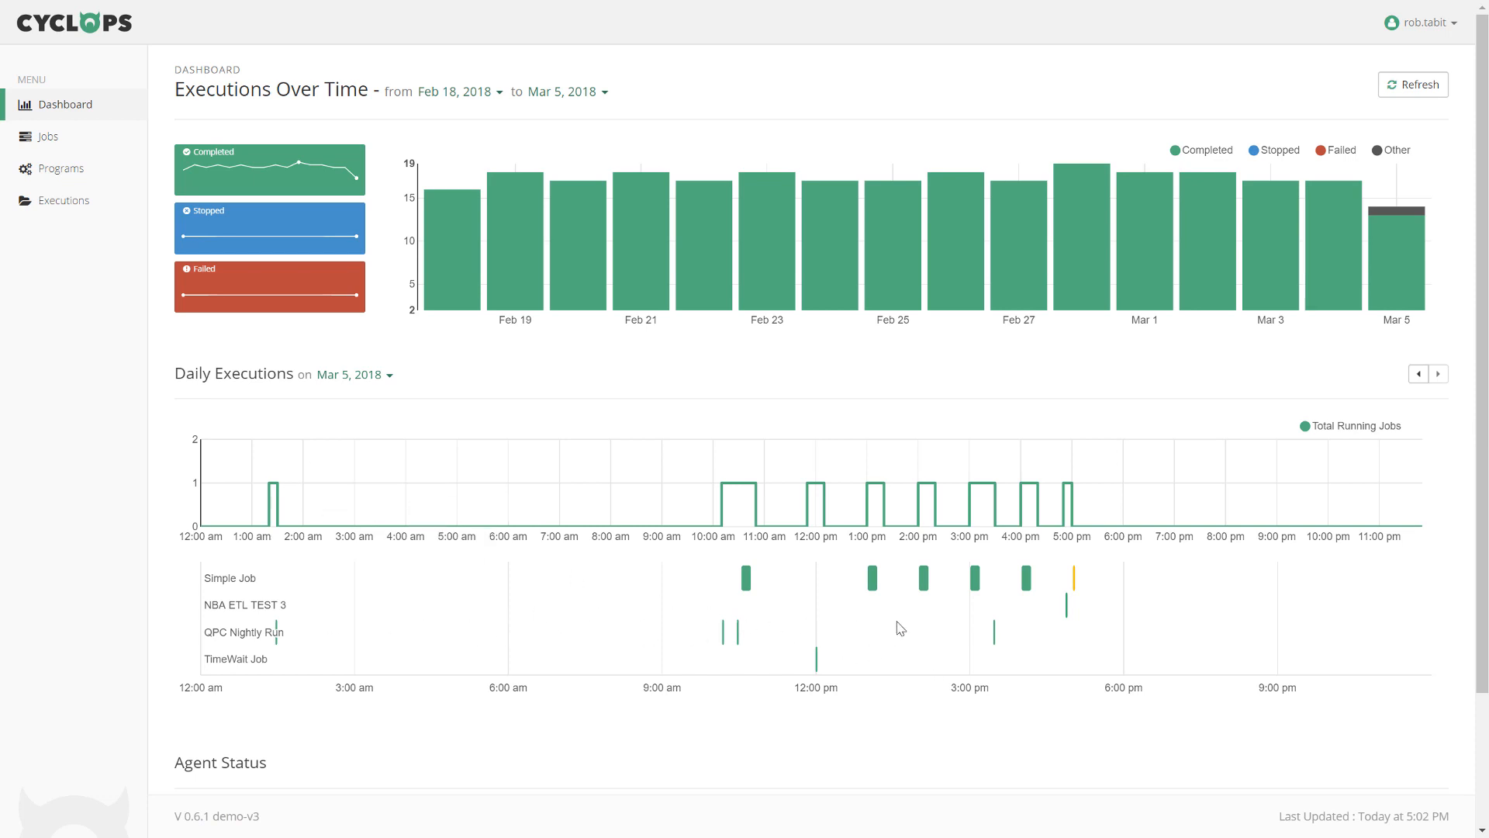
Open execution #882913 from the NBA ETL TEST 3 bar on the Daily Executions timeline.
mouse_move(1067, 611)
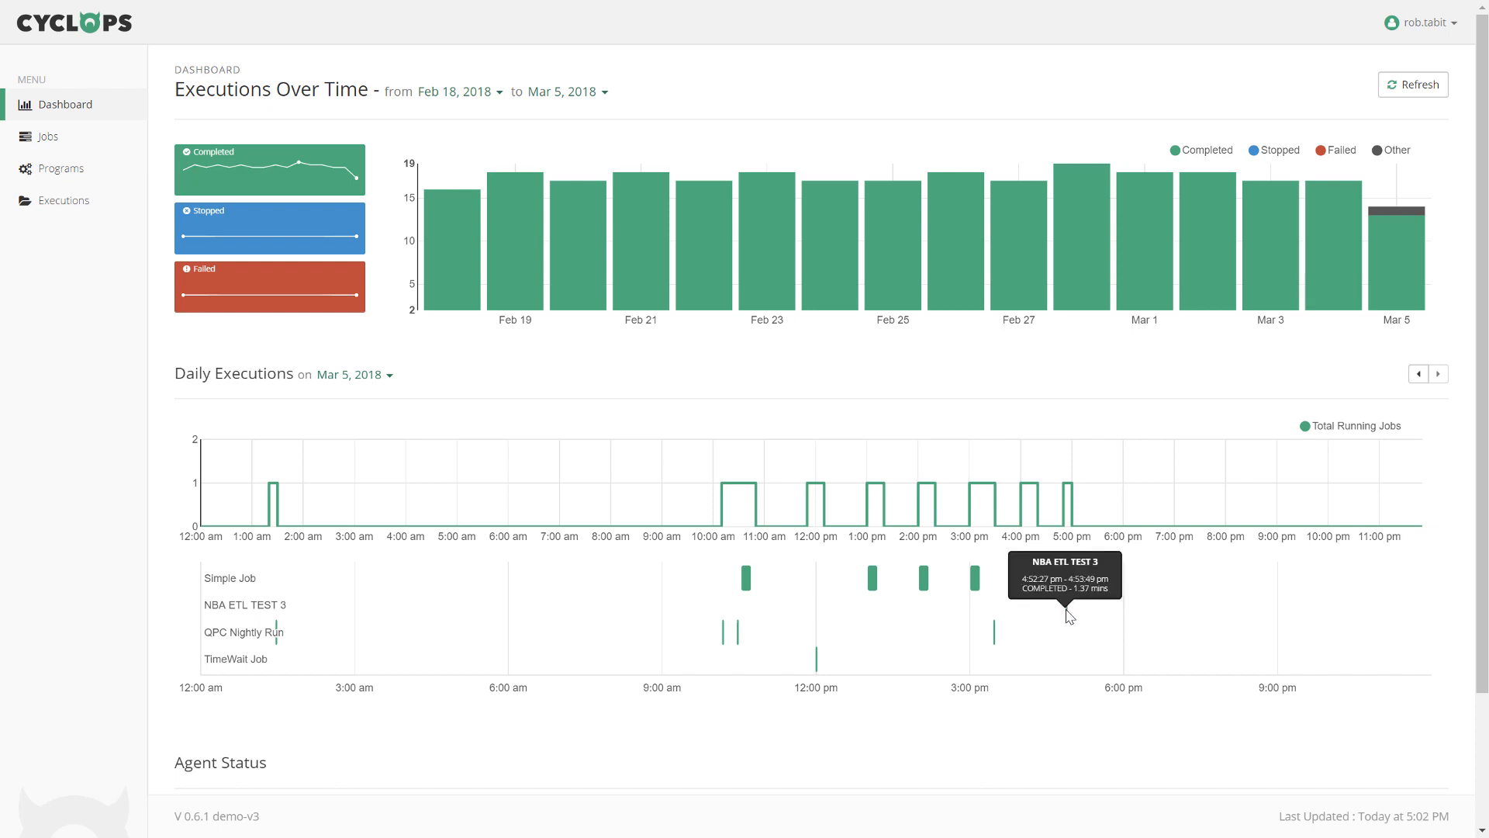
click(1067, 611)
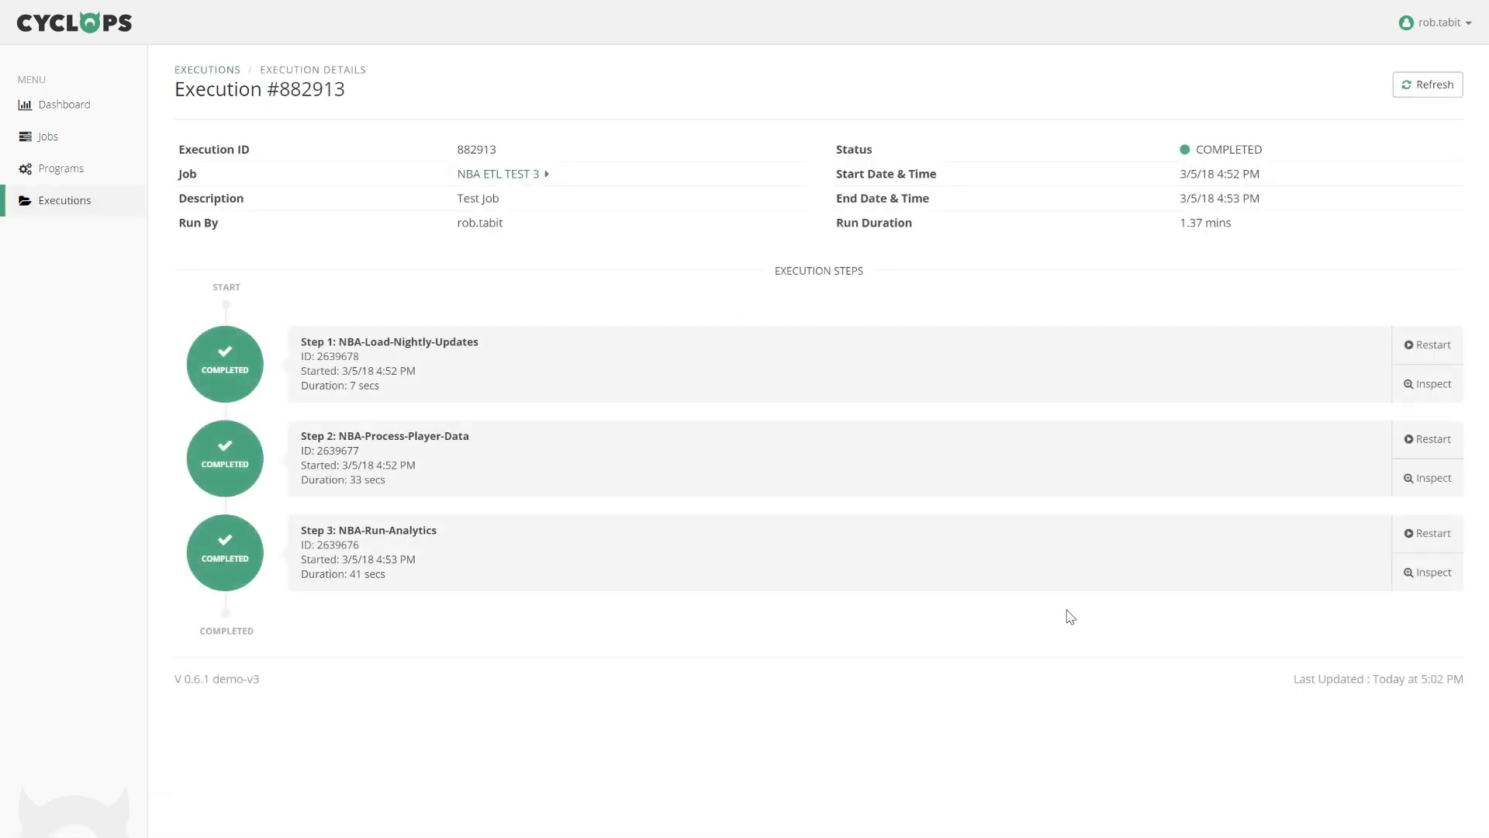